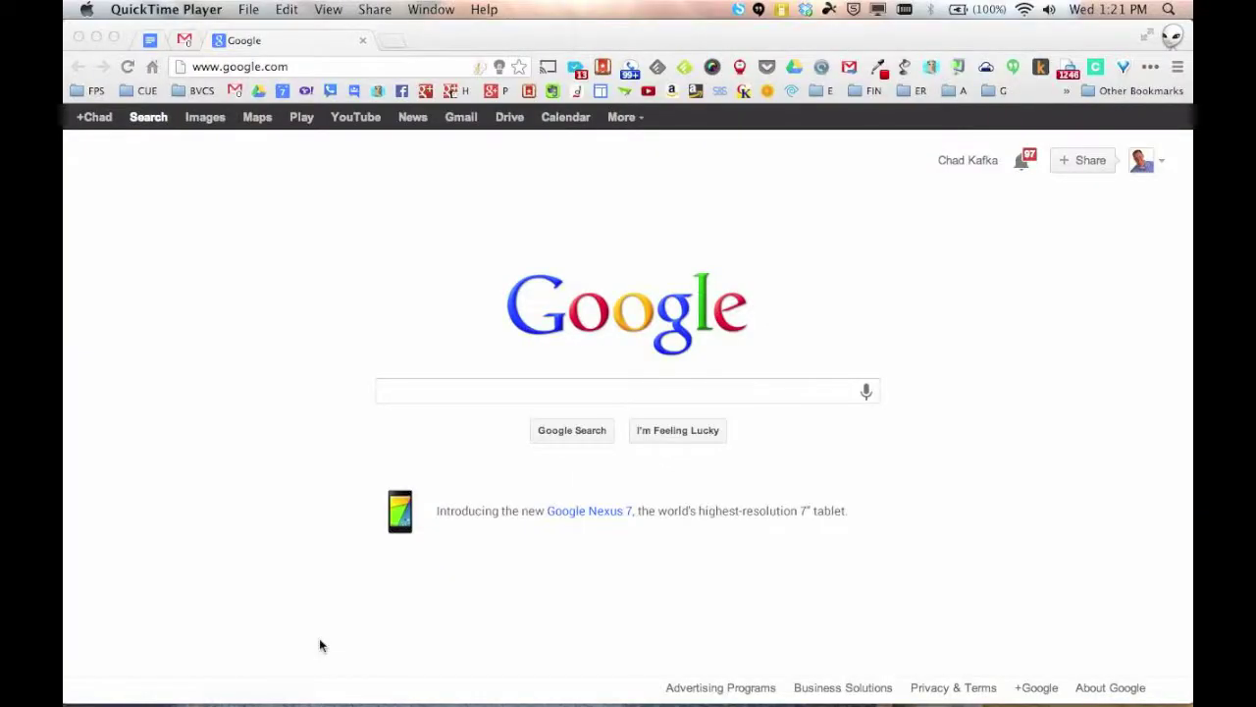
Bring the Chrome window showing the Google homepage into focus
click(240, 235)
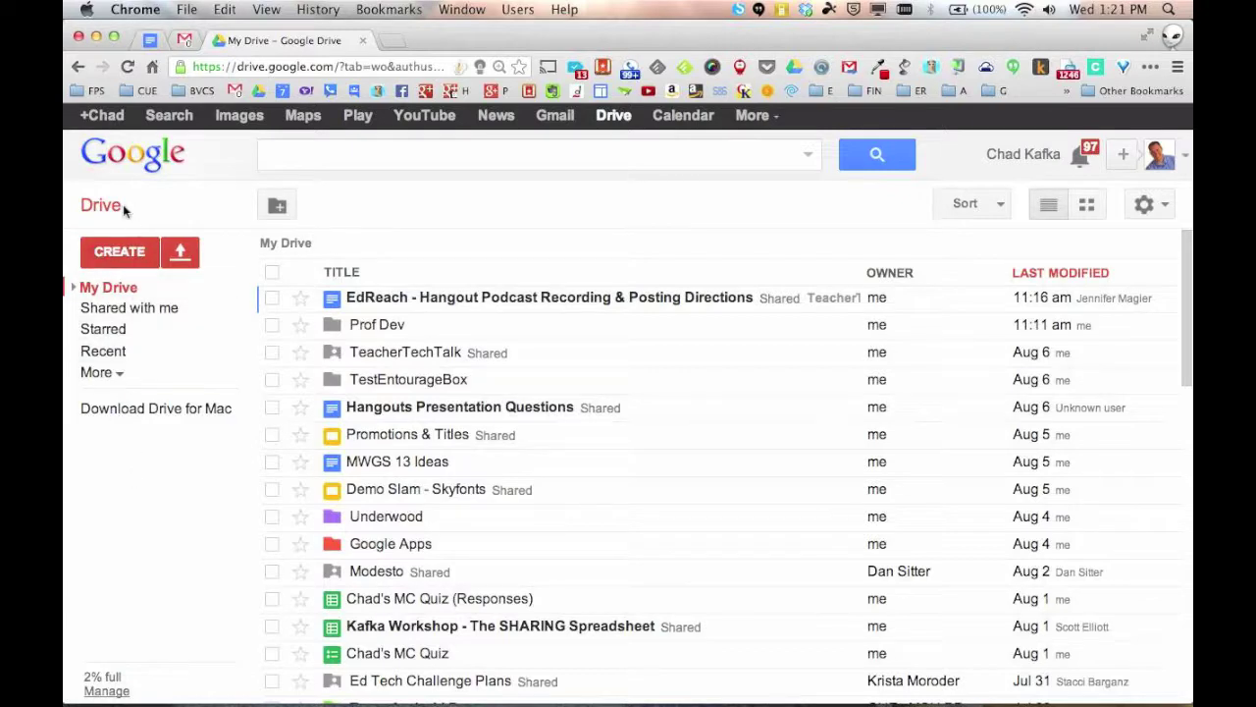
Open the CREATE menu of new file types in My Drive
click(120, 257)
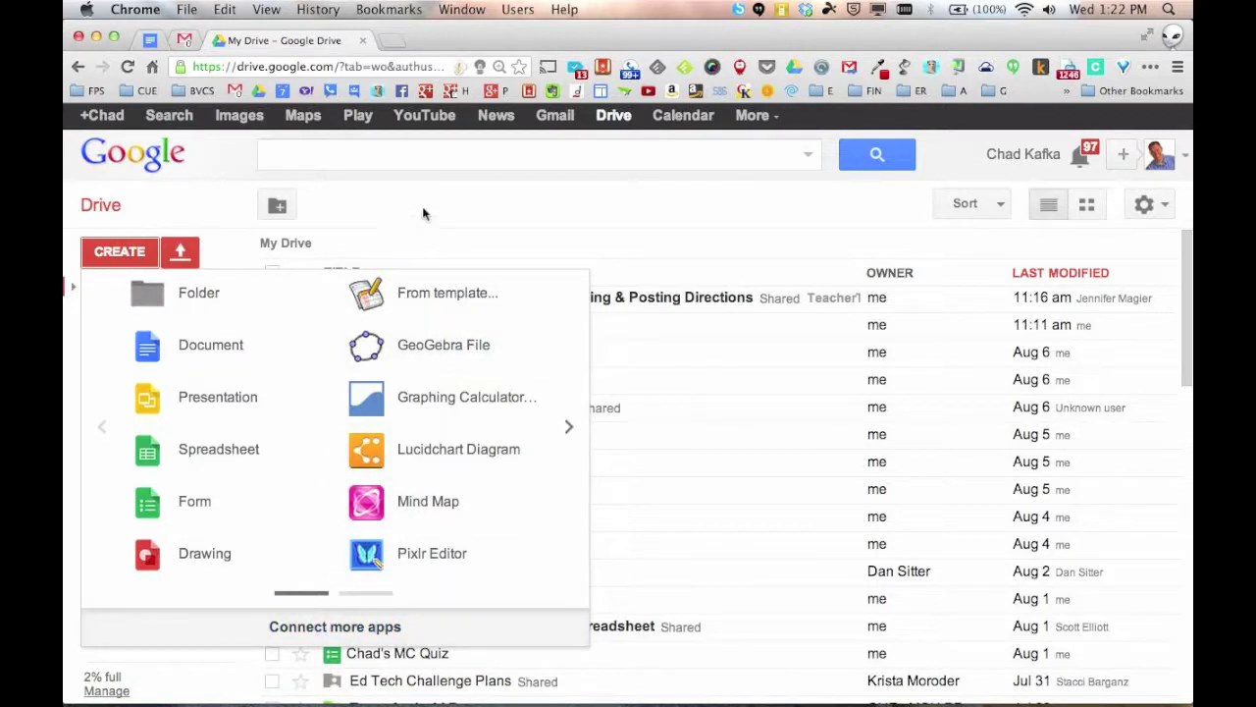
Dismiss the CREATE menu and zoom the Drive page to 200%
click(177, 205)
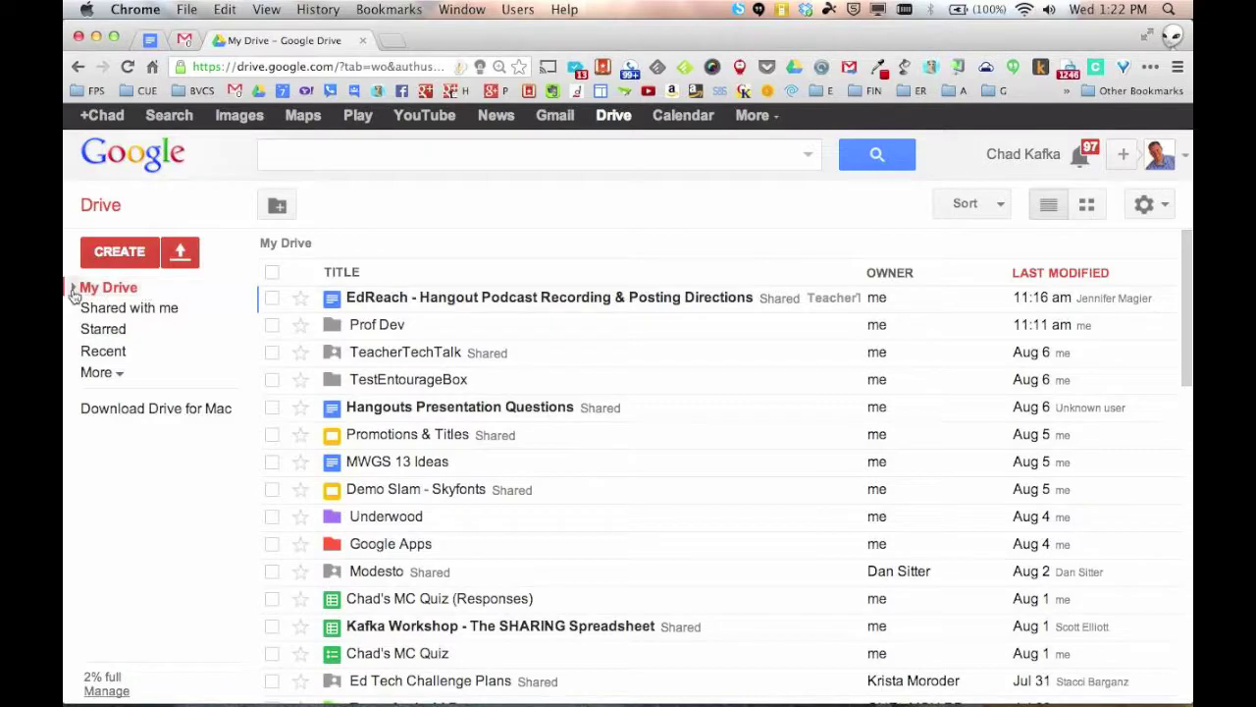
key(super+equal)
key(super+equal)
key(super+equal)
key(super+equal)
key(super+equal)
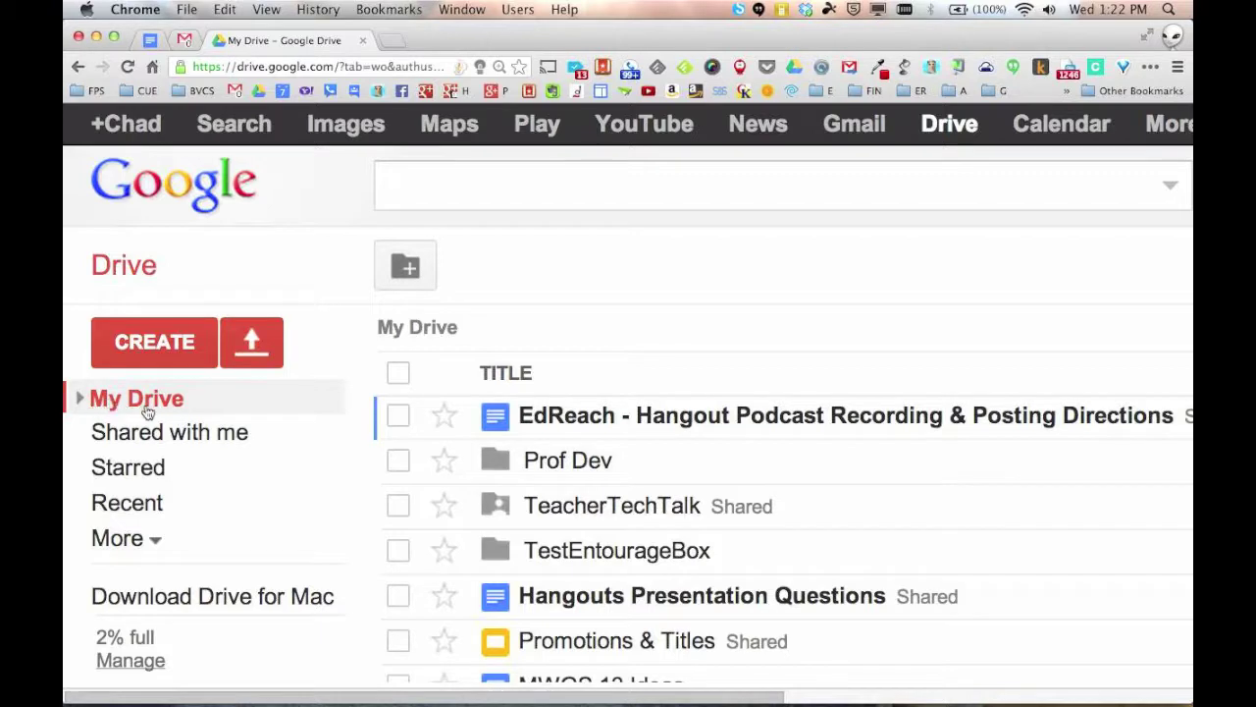
Expand the My Drive folder tree and open the ADE, @r, CUE and Ed Tech Challenge Plans folders
click(79, 399)
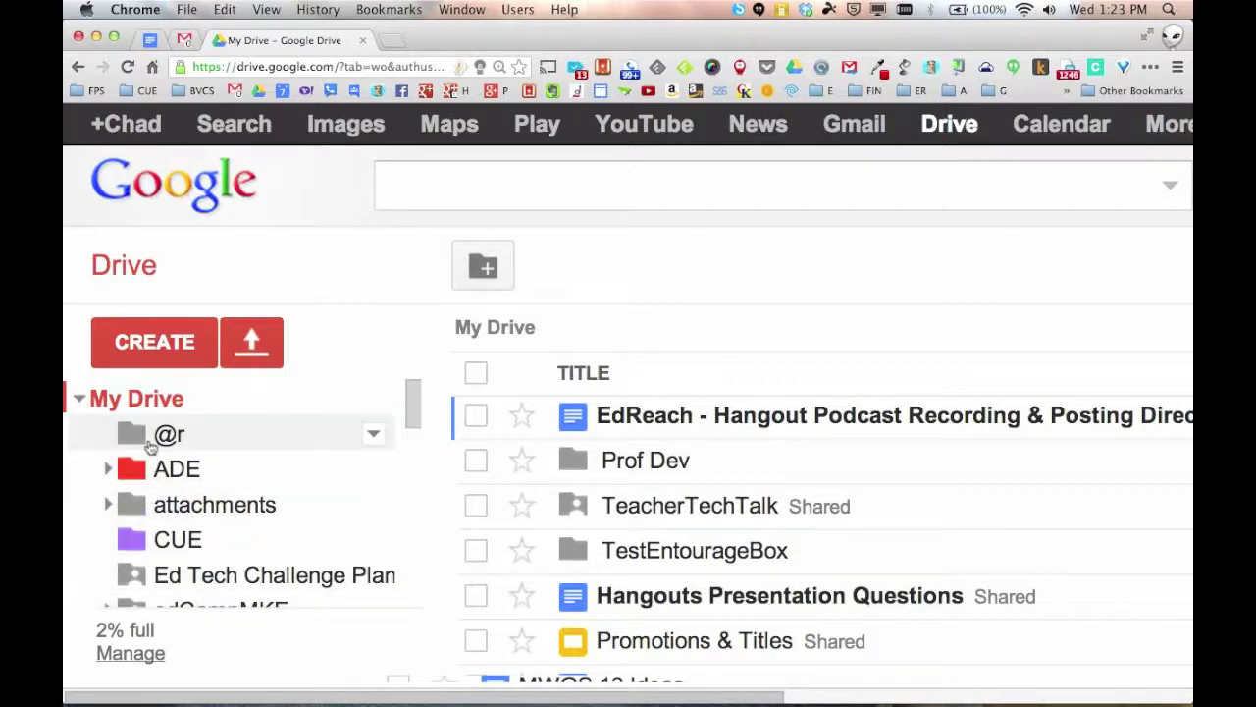
key(super+minus)
key(super+minus)
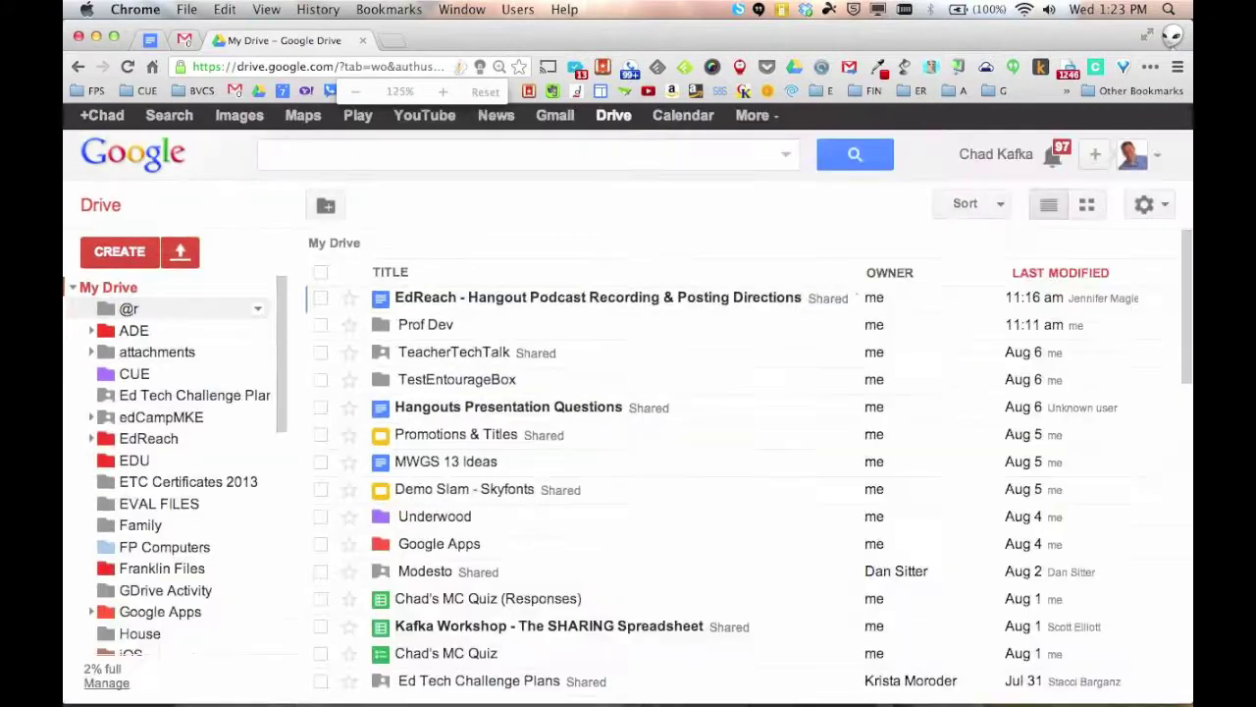
click(134, 330)
click(128, 307)
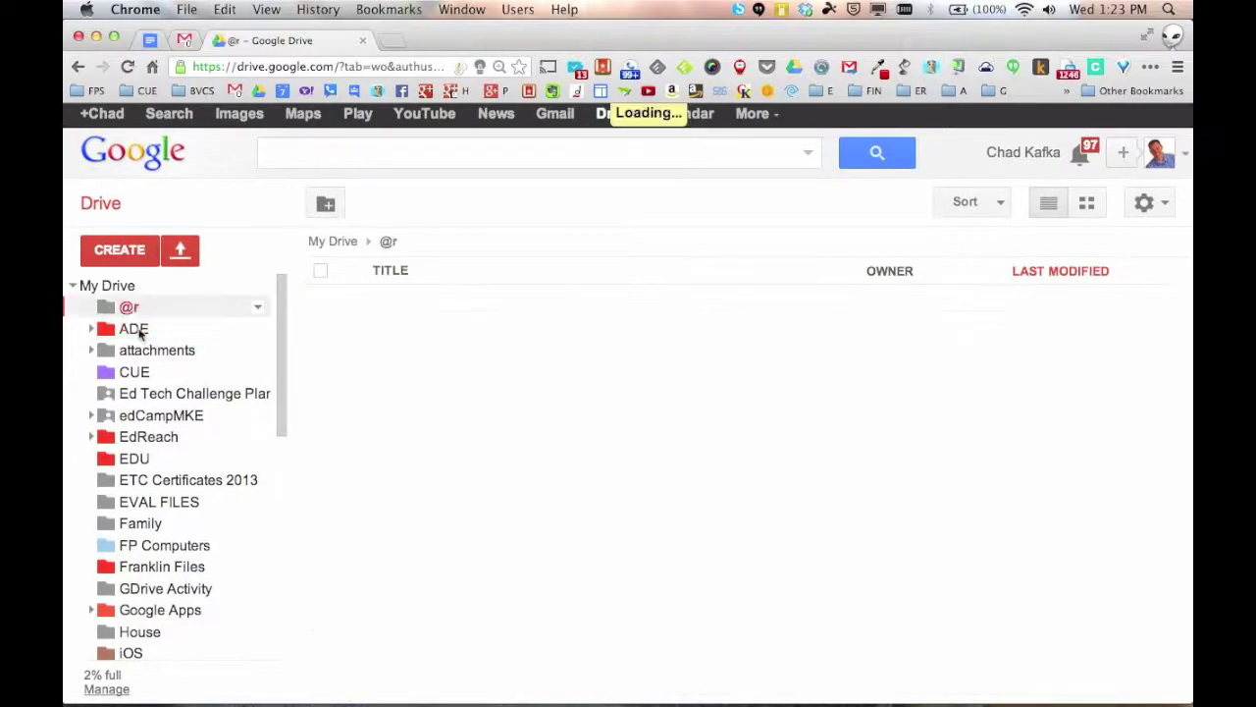
click(145, 370)
click(163, 397)
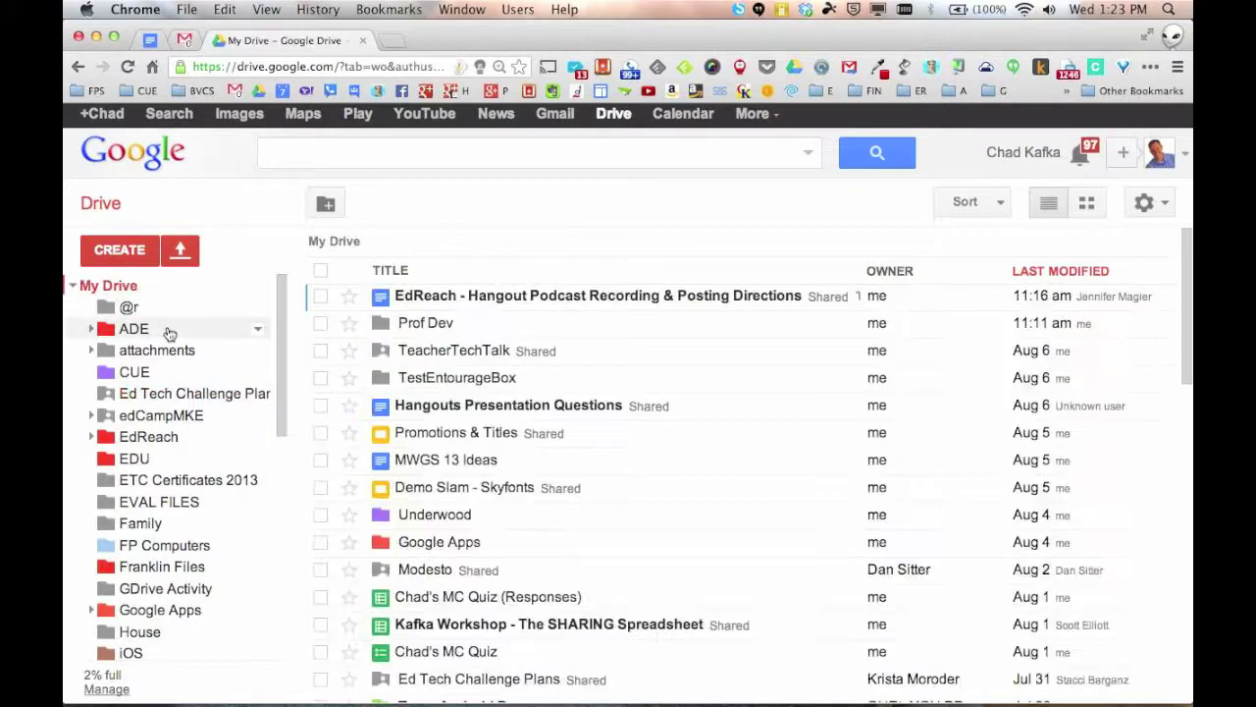
Collapse the My Drive folder tree and browse the Shared with me list
click(73, 287)
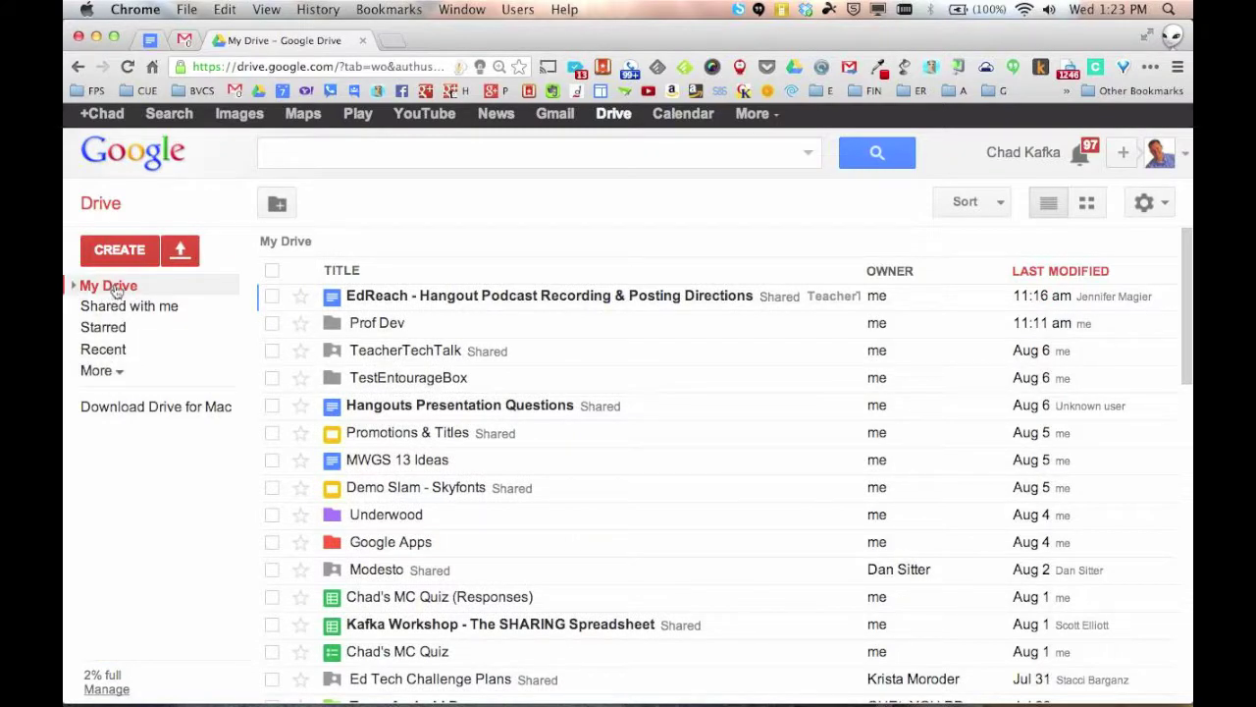
click(102, 310)
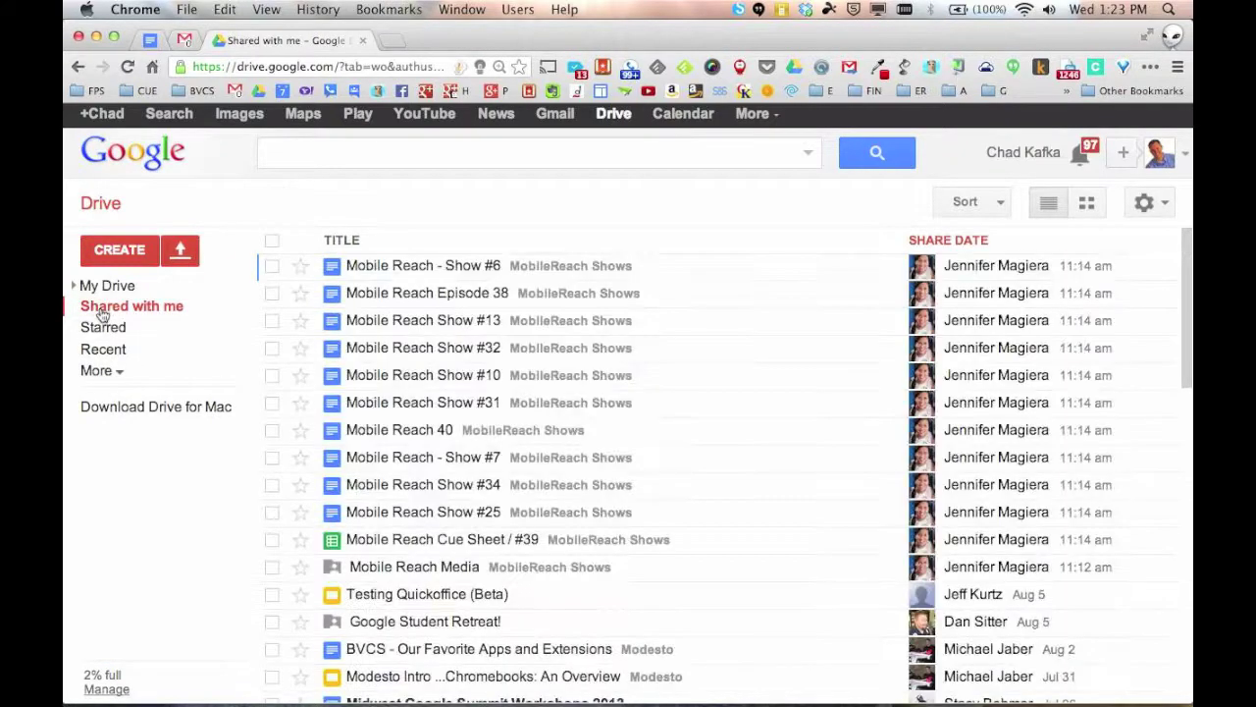
scroll(533, 463, down, 3)
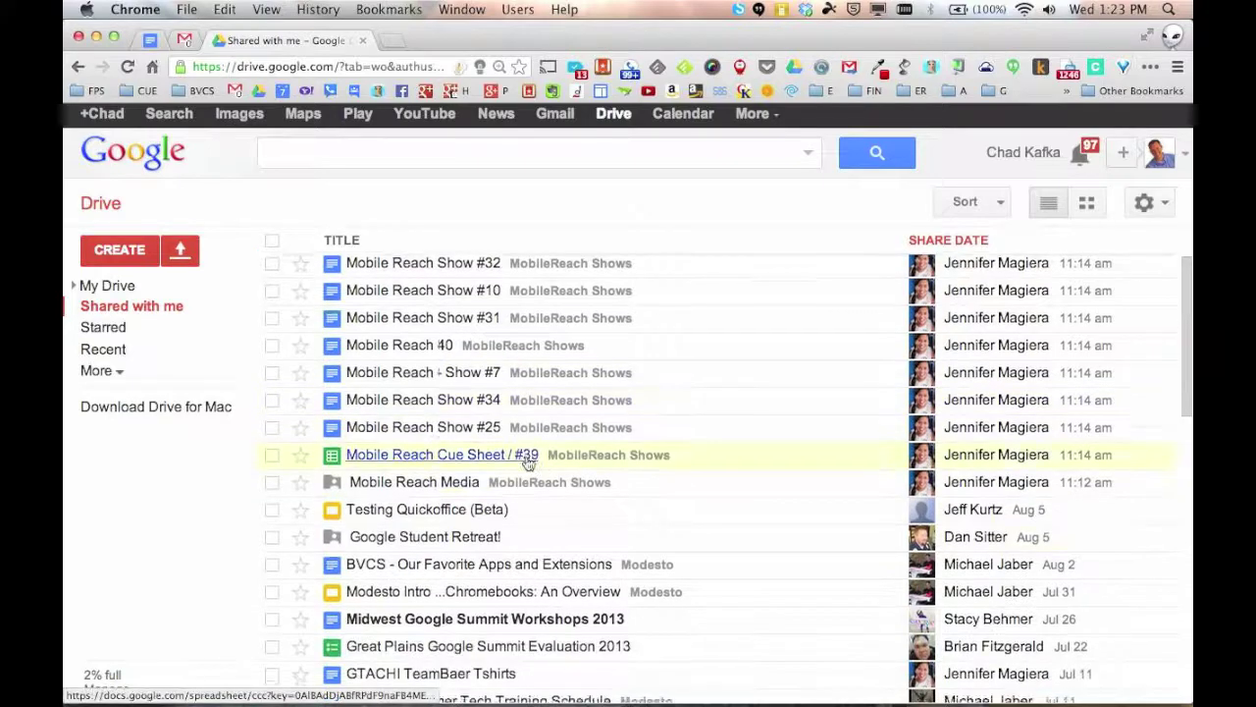
scroll(533, 461, down, 6)
click(1011, 303)
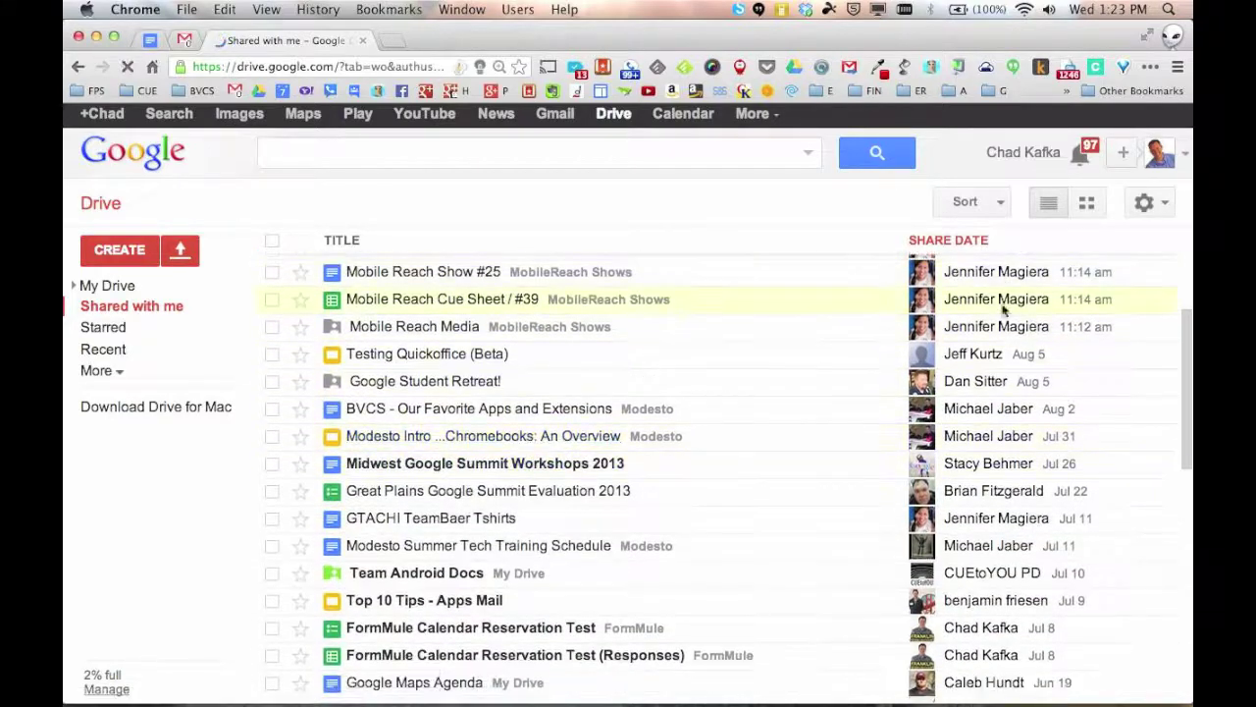
scroll(993, 449, down, 6)
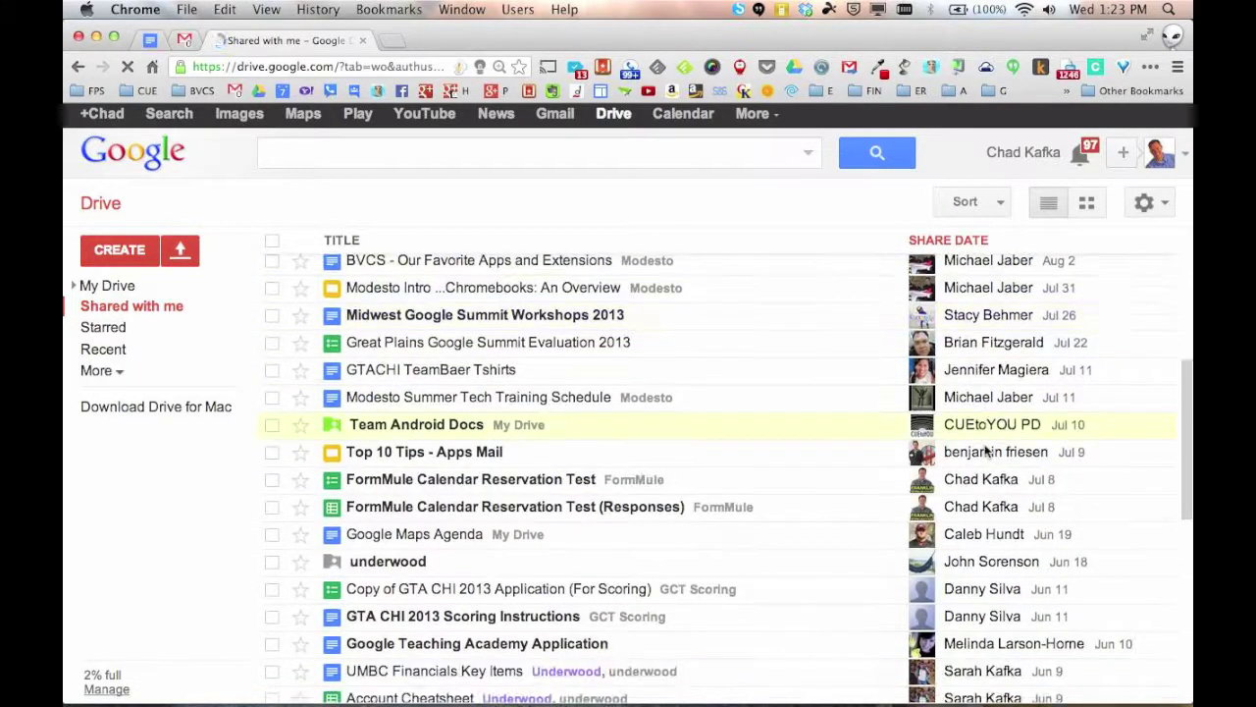
scroll(986, 450, down, 7)
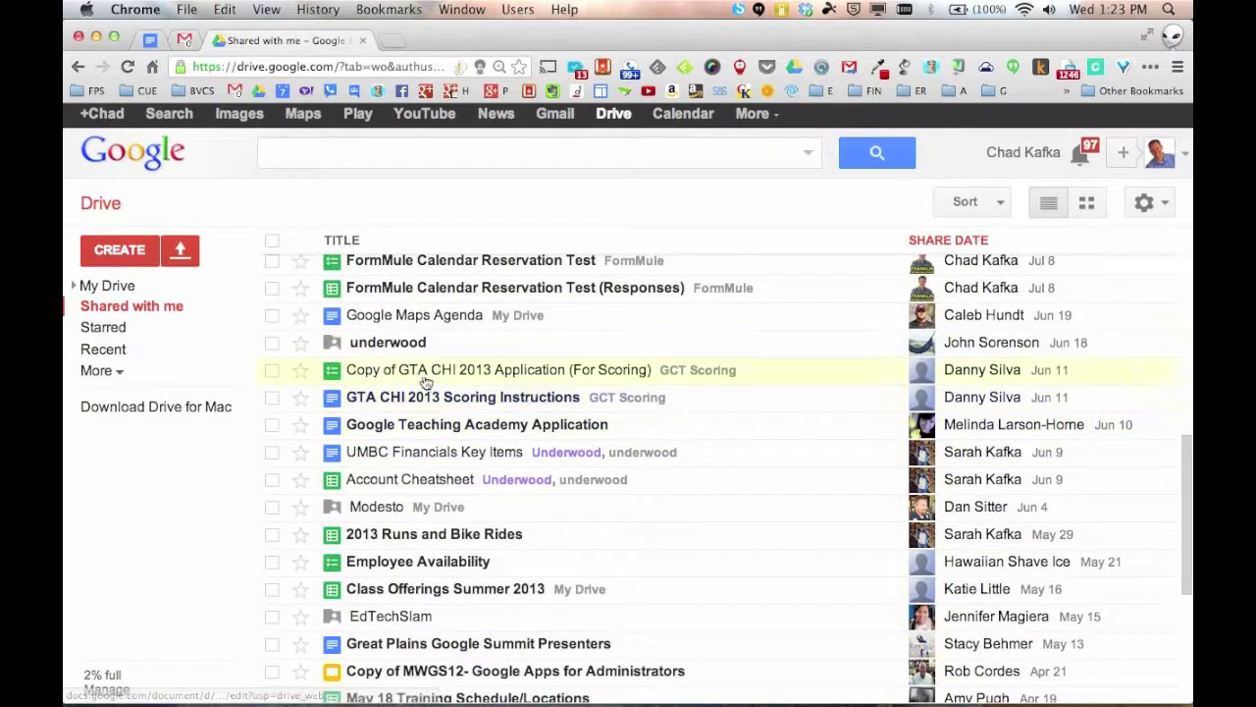
Select Google Maps Agenda and the GTA CHI scoring application copy, cancel moving them, deselect, and return to My Drive
click(274, 315)
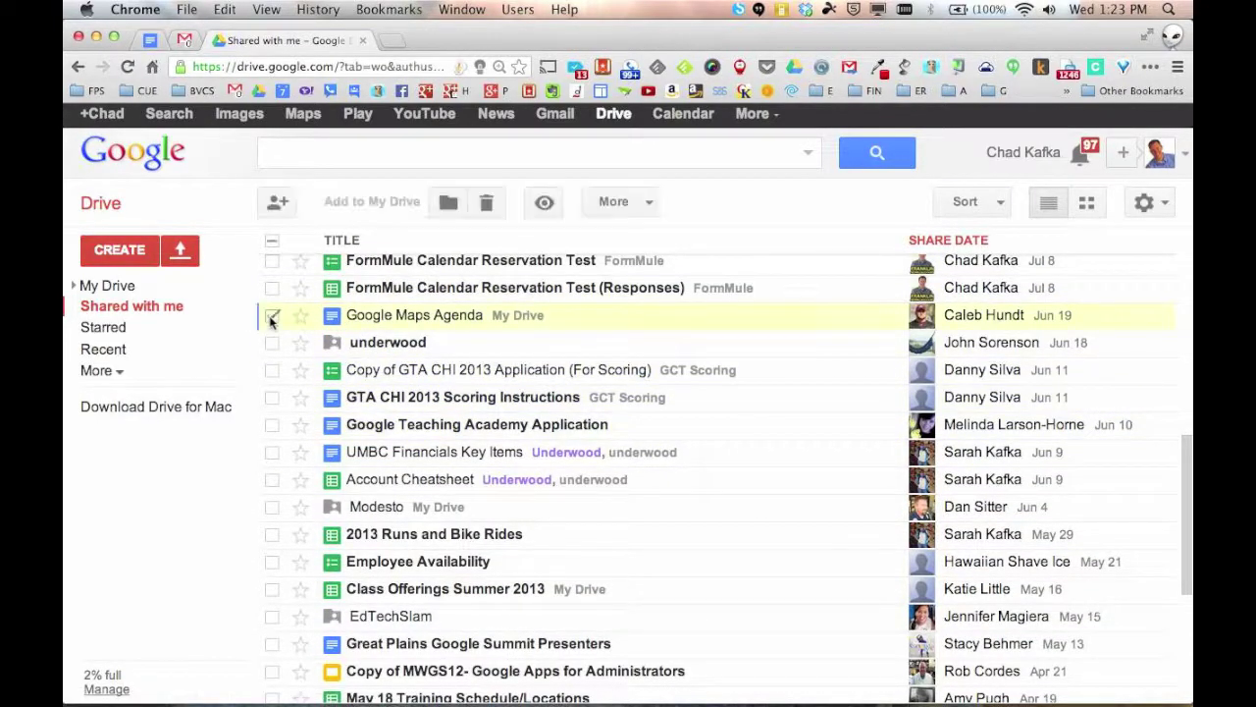
click(272, 370)
click(449, 202)
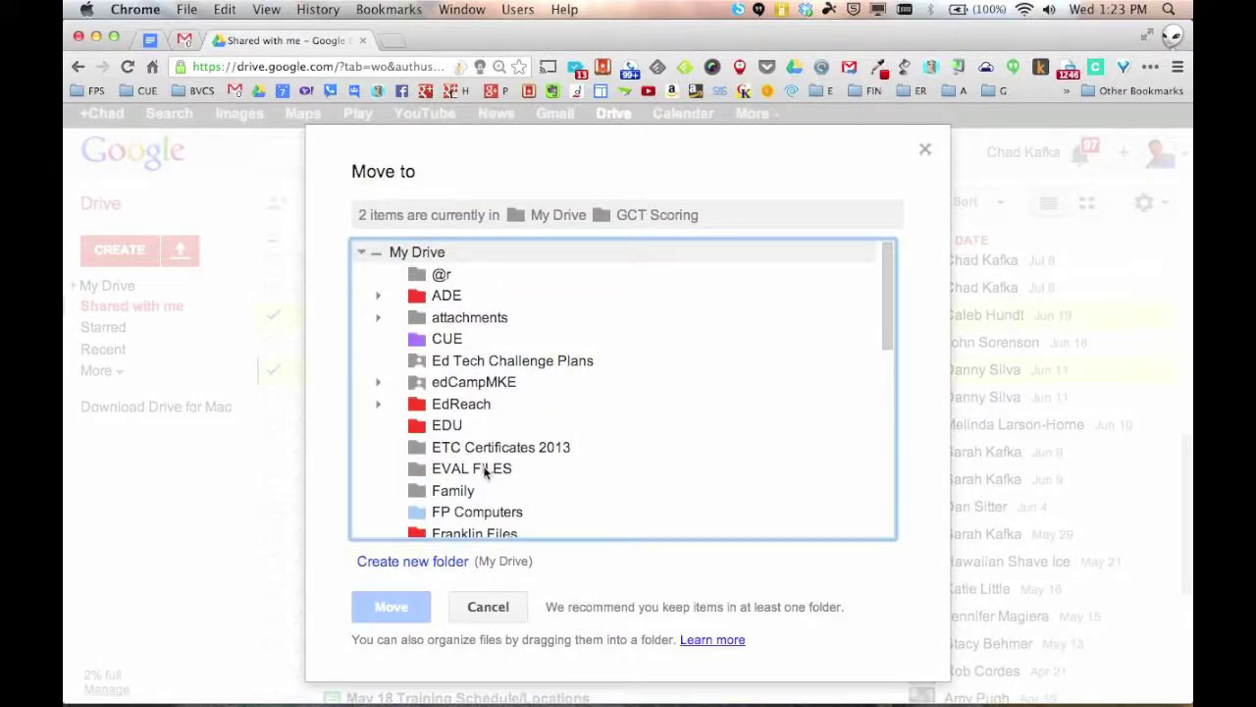
click(503, 608)
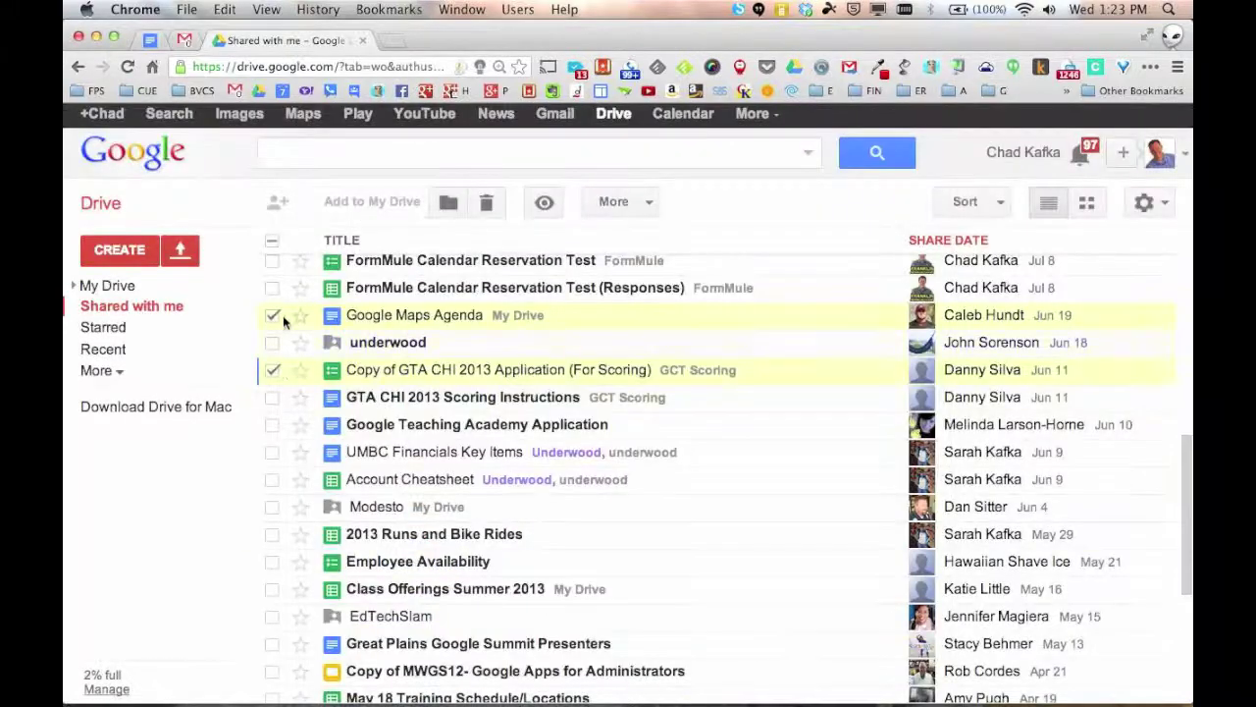
click(272, 371)
click(273, 315)
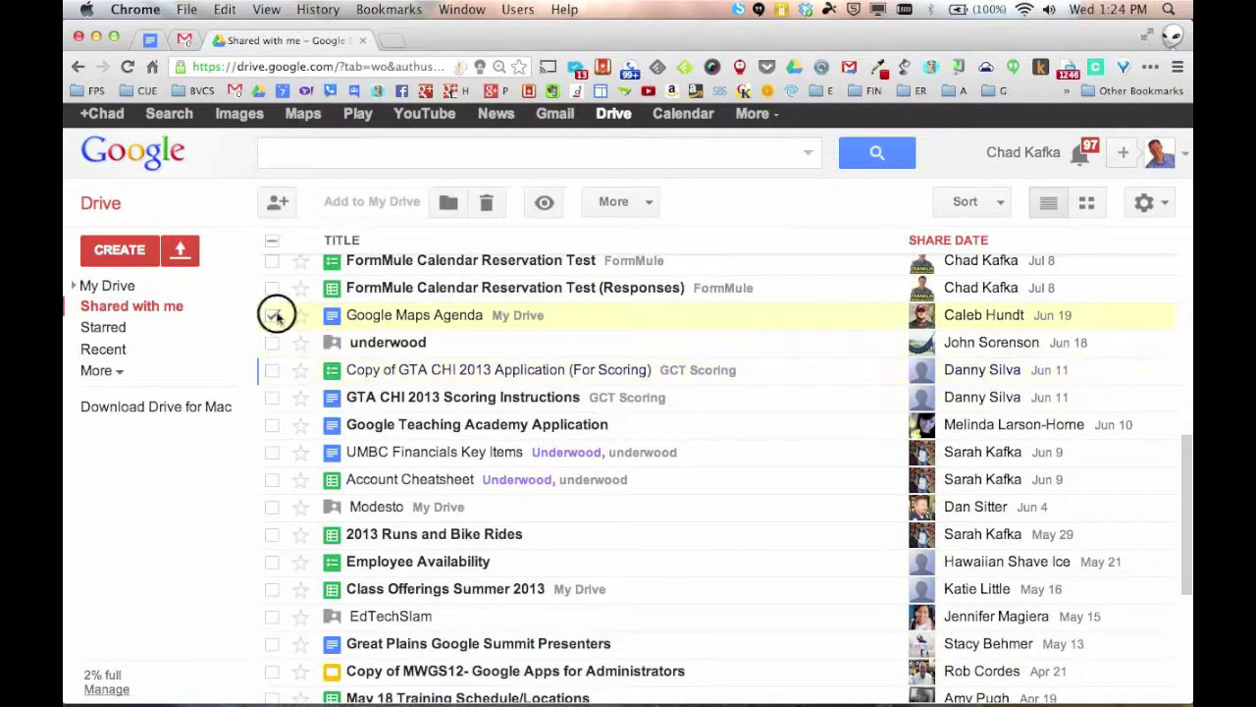
scroll(468, 417, up, 3)
scroll(468, 417, up, 7)
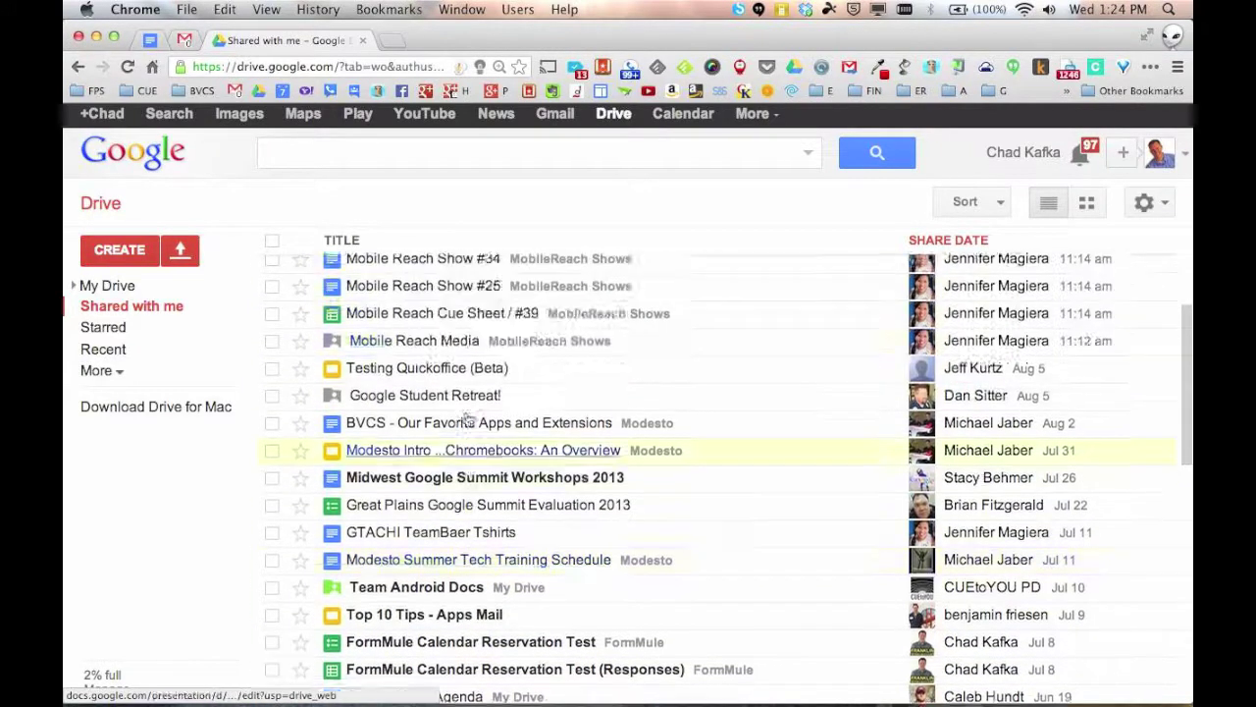
click(125, 305)
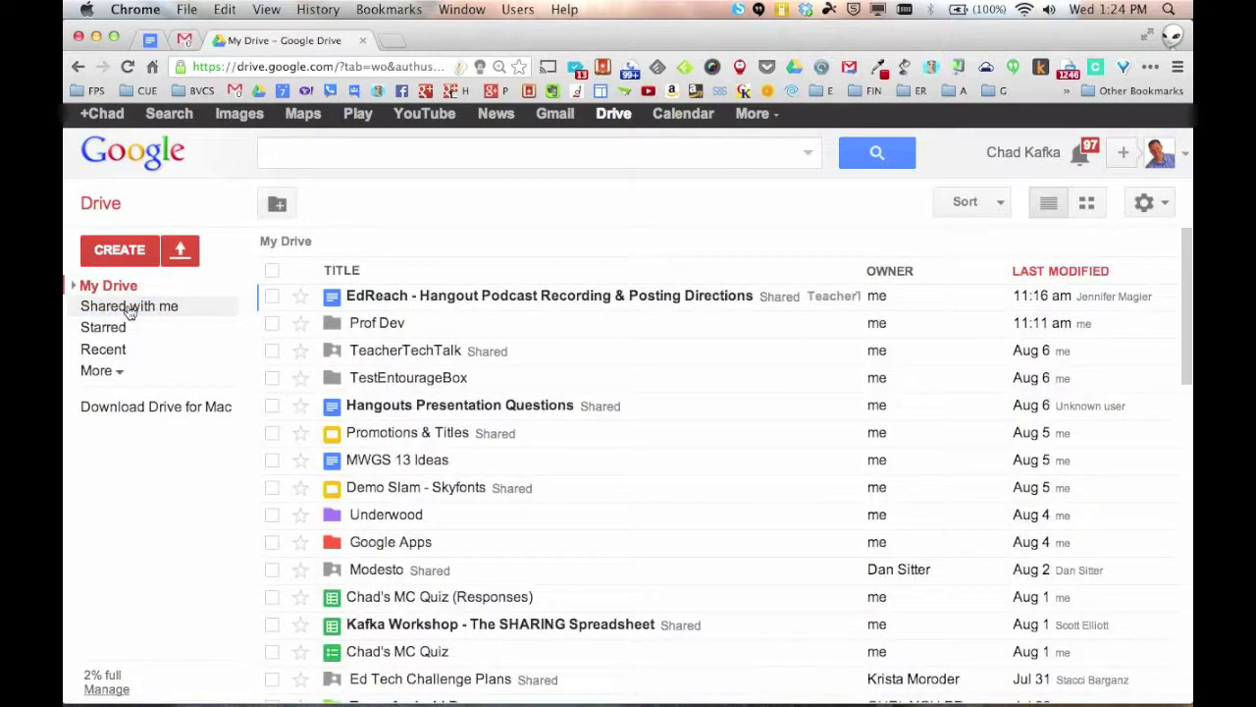
Revisit Shared with me, then star the EdReach Hangout Podcast directions document in My Drive
click(118, 328)
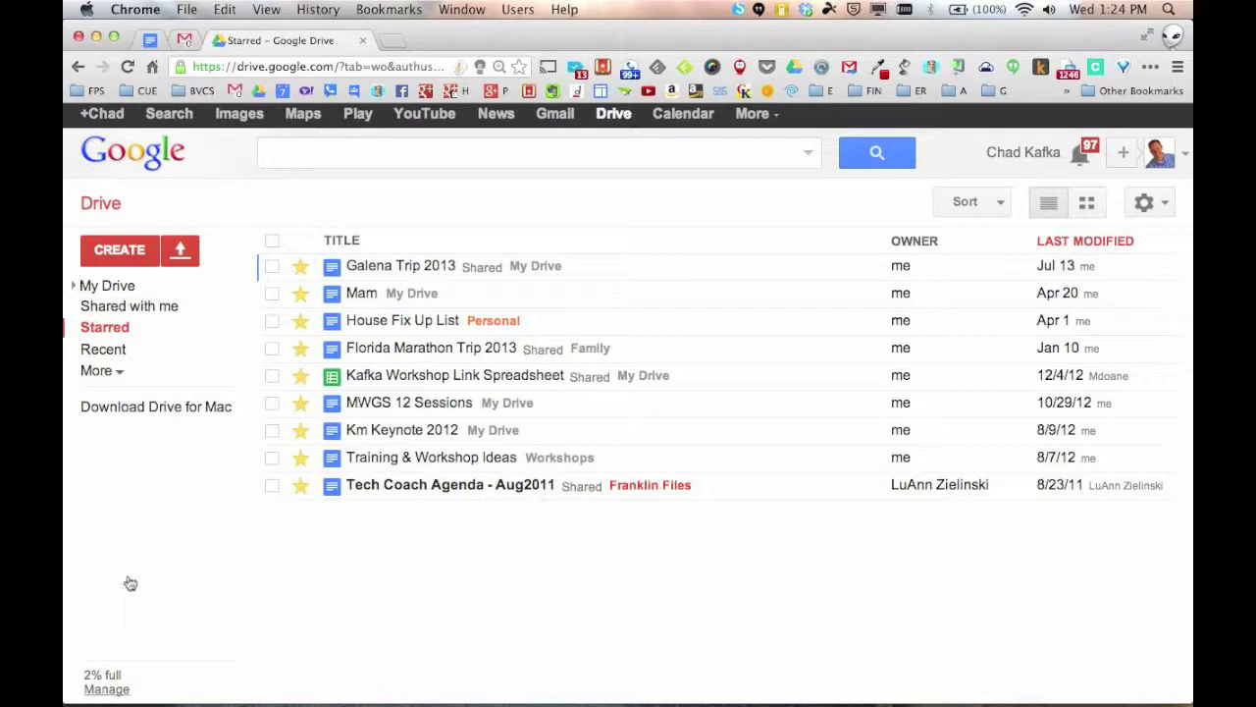
click(119, 291)
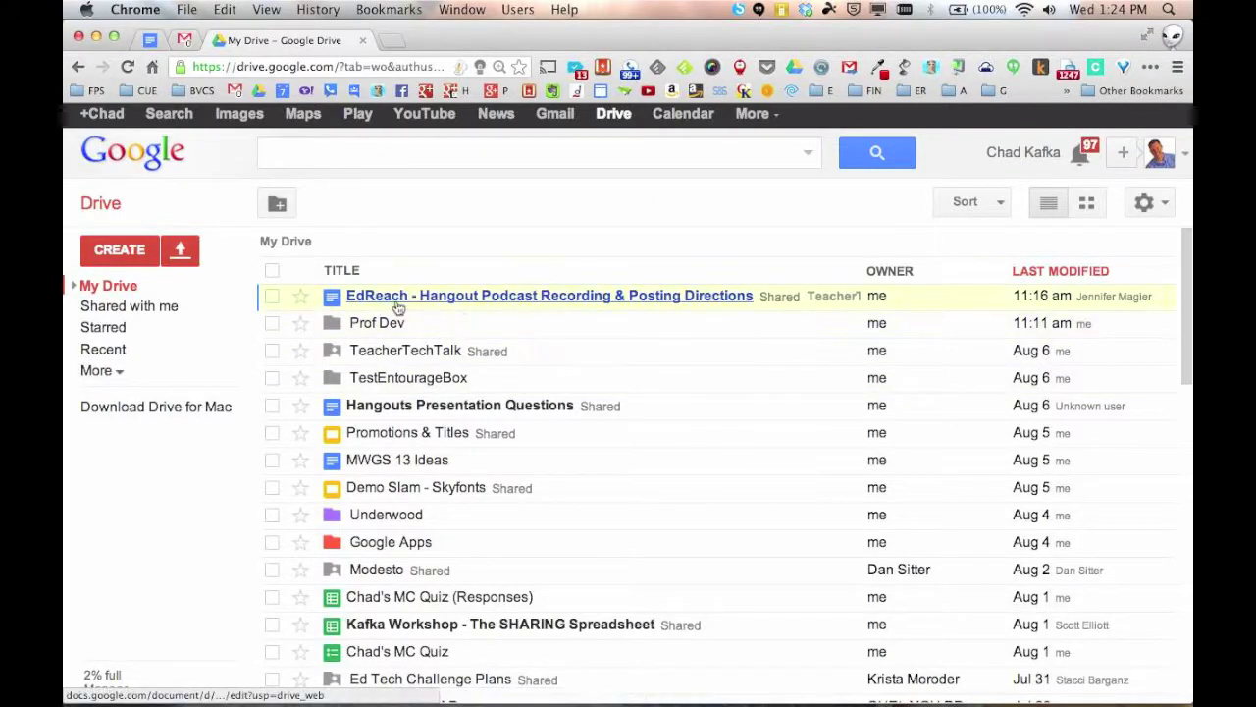
click(301, 299)
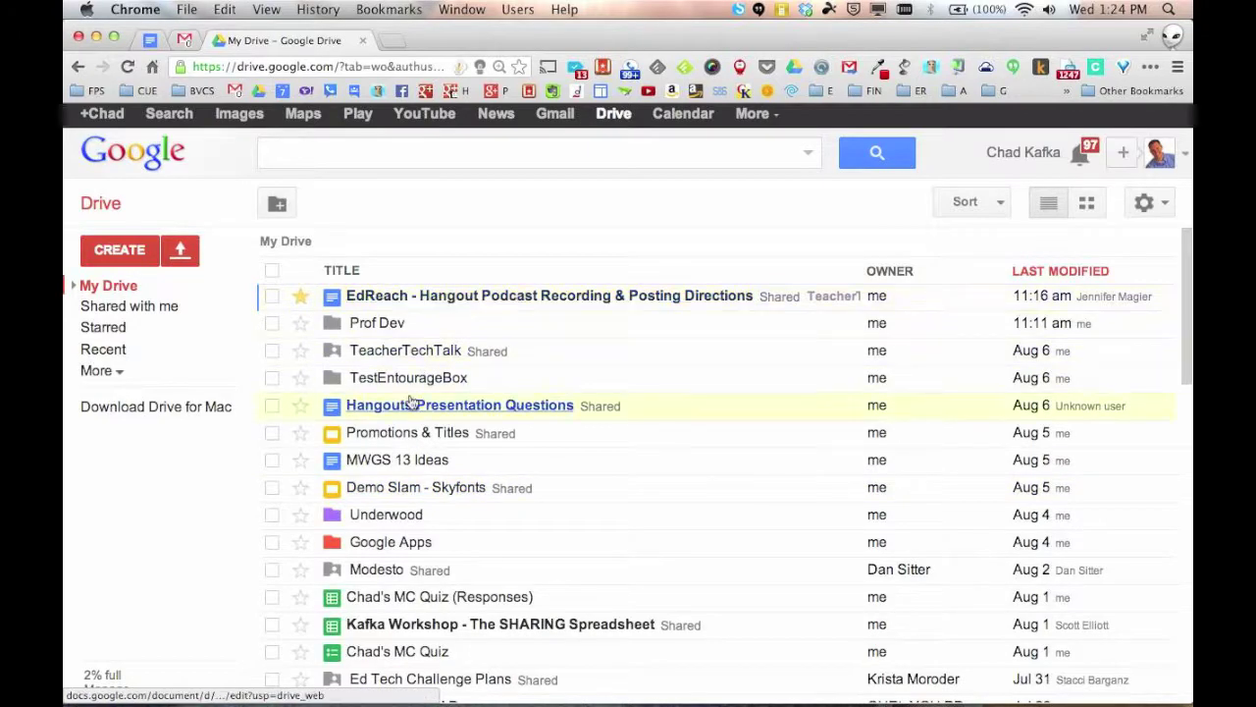
View Starred files, unstar the EdReach document, and show the Recent list
click(103, 328)
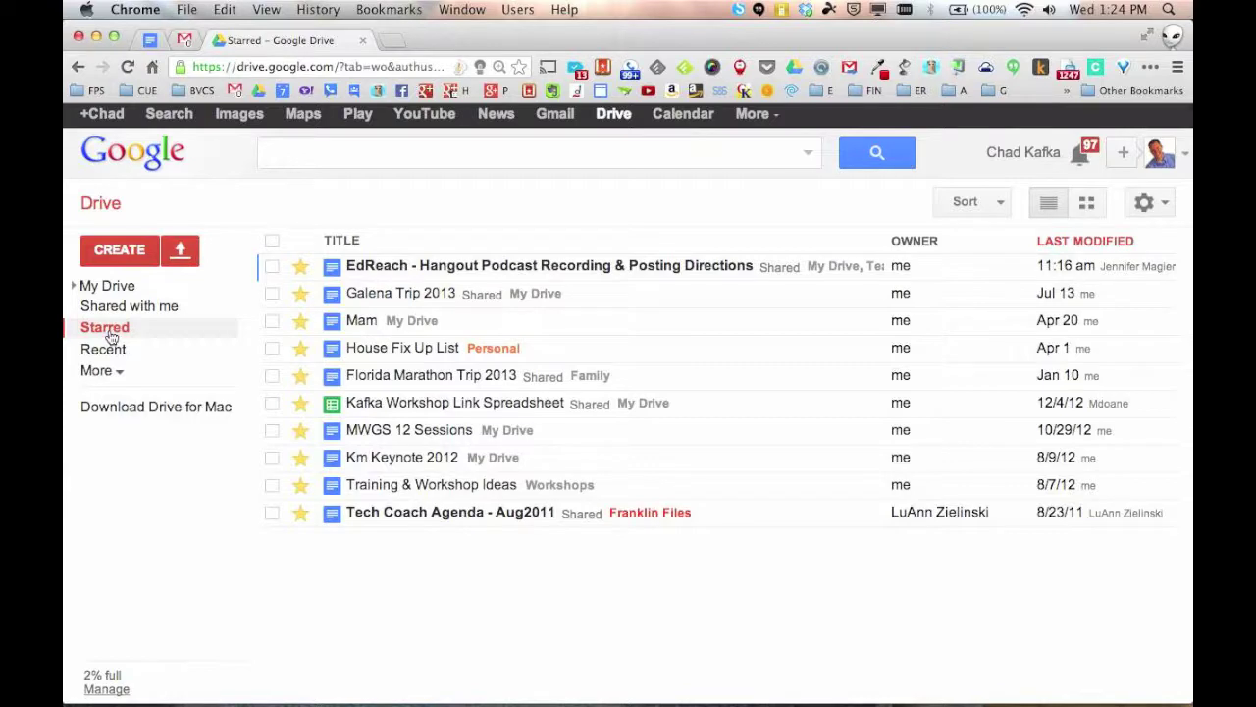
click(302, 268)
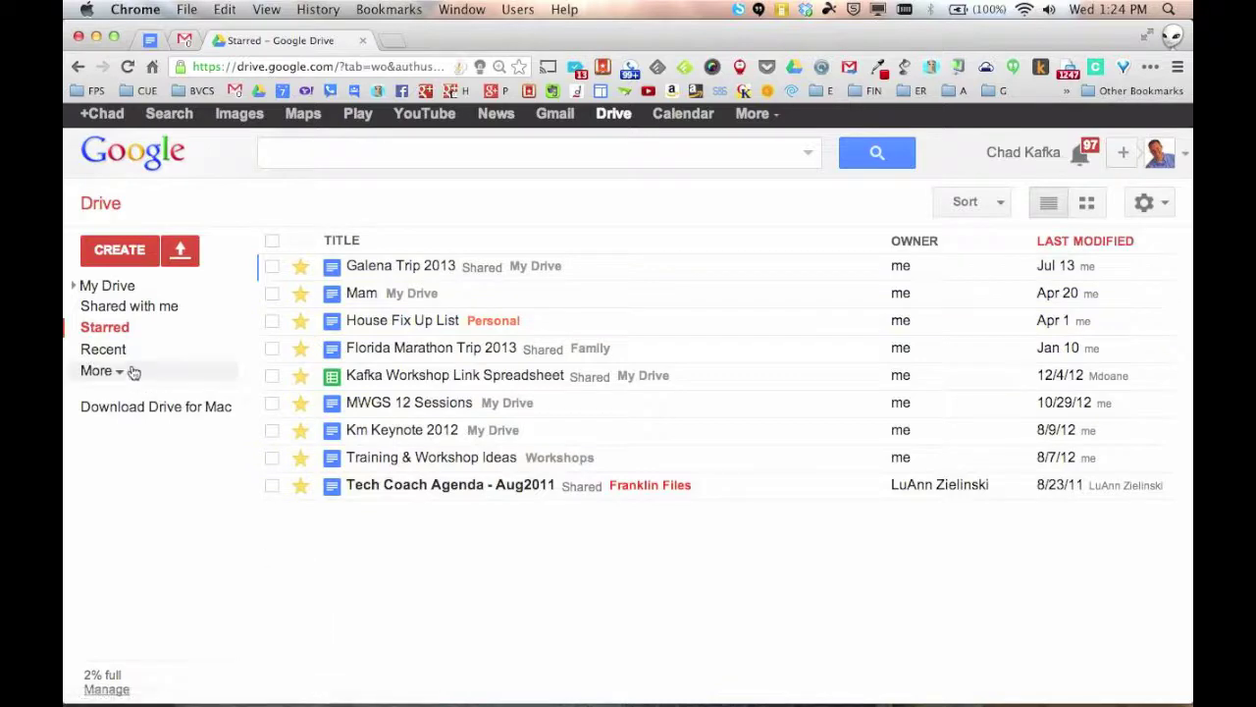
click(101, 349)
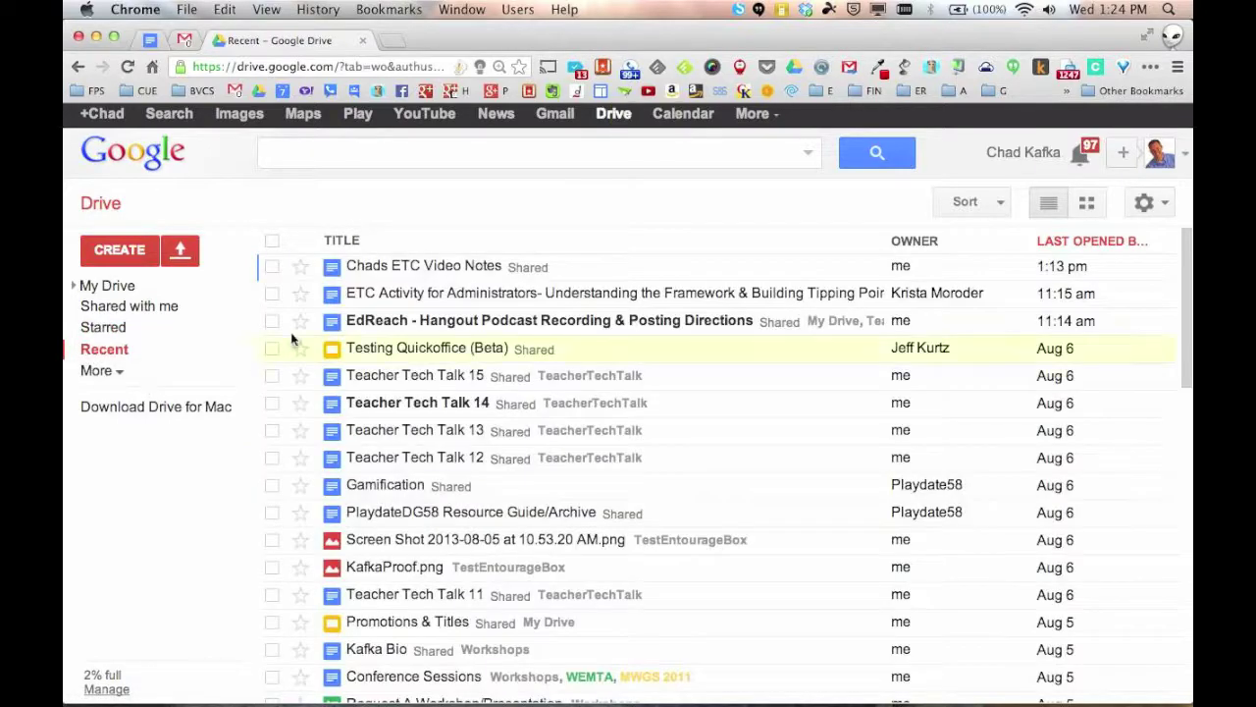
Scroll through Recent, expand More in the sidebar, and show All items
scroll(422, 351, down, 5)
scroll(427, 351, down, 5)
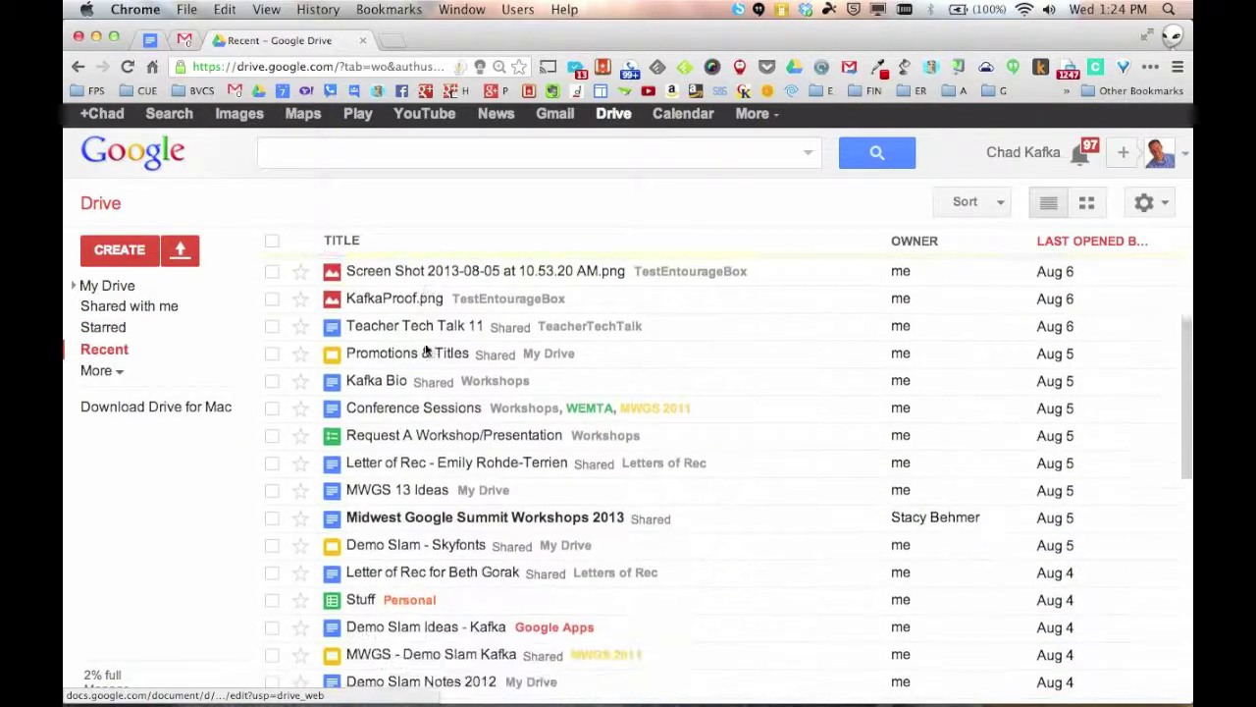
scroll(427, 351, up, 1)
scroll(427, 351, up, 5)
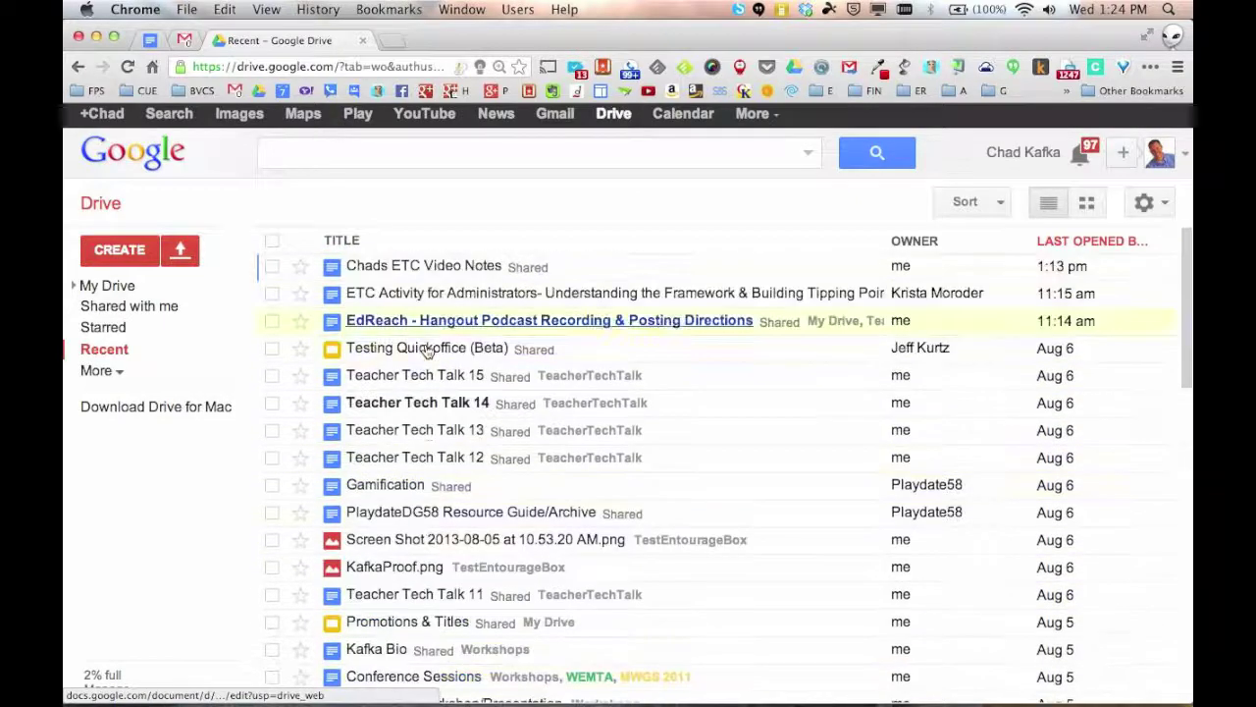
click(102, 371)
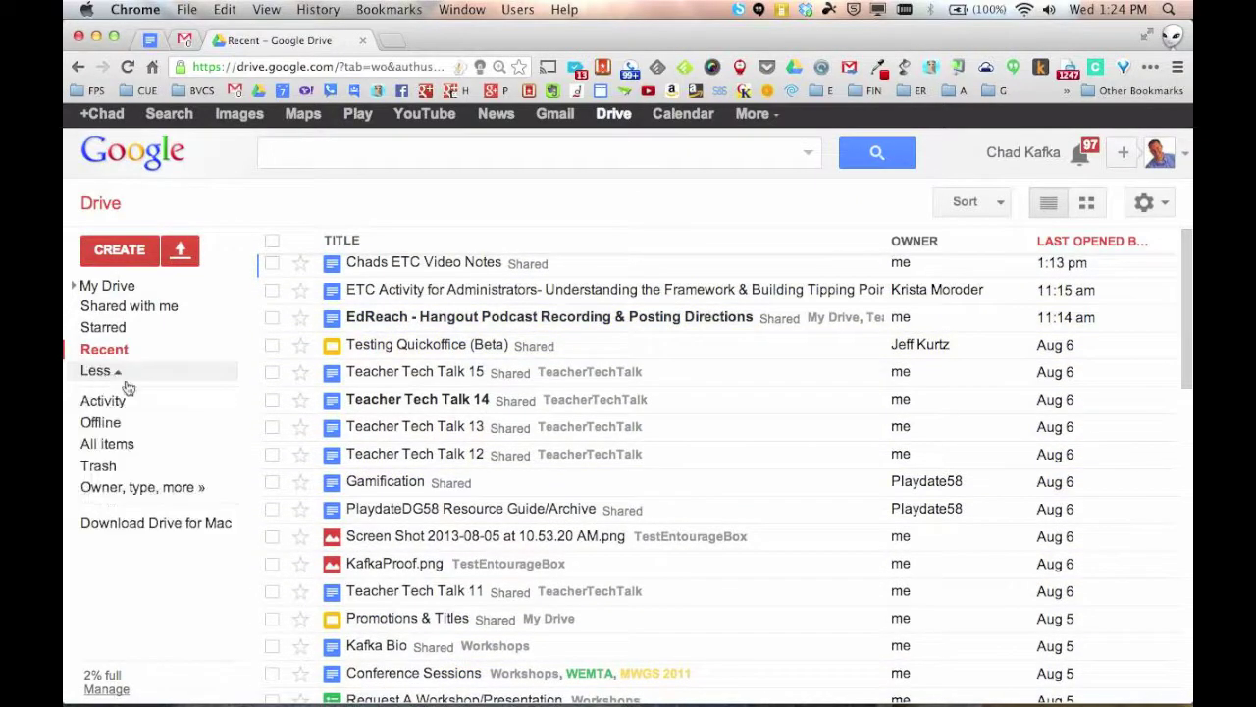
click(118, 447)
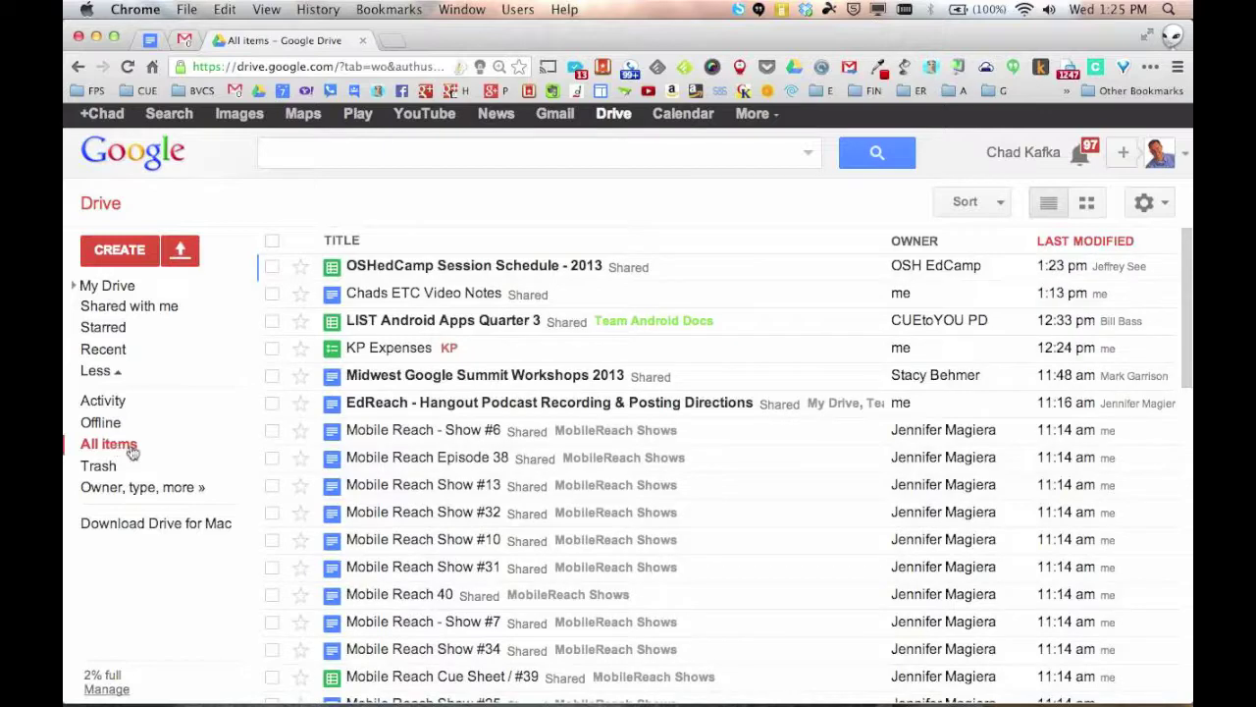
Scroll through All items, then view the Trash, which is empty
scroll(730, 348, down, 2)
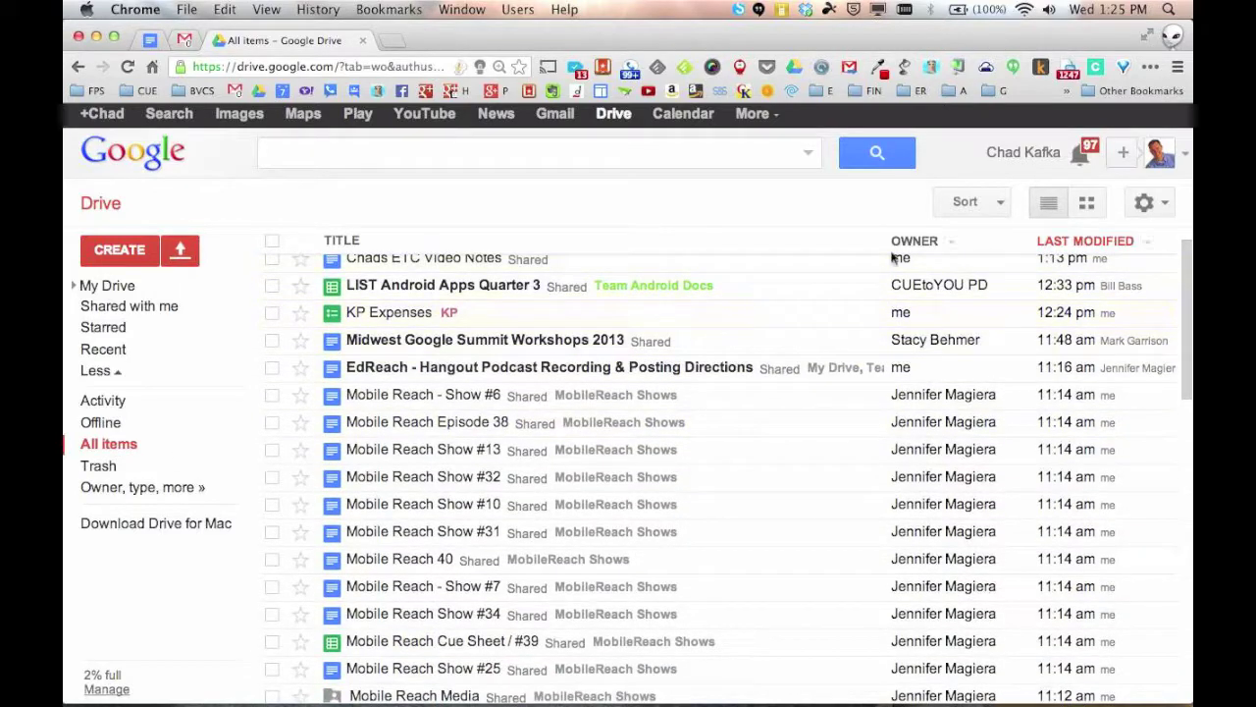
mouse_move(951, 421)
scroll(951, 421, down, 1)
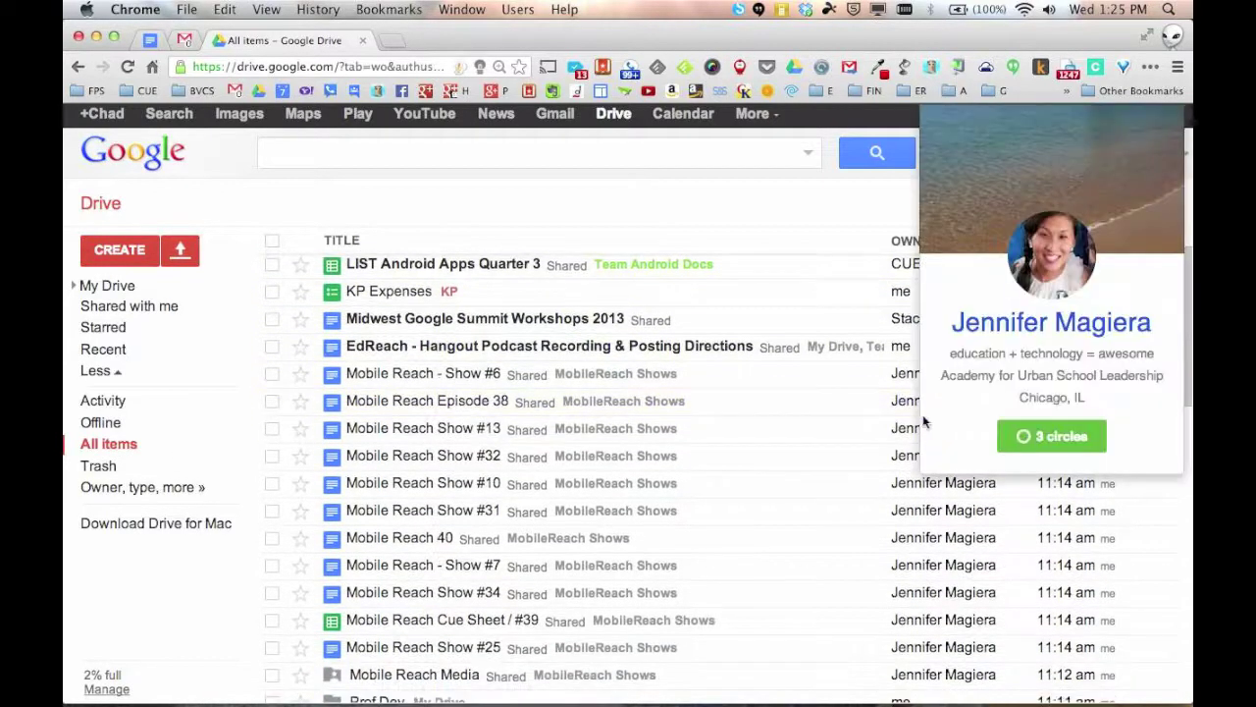
scroll(942, 467, down, 5)
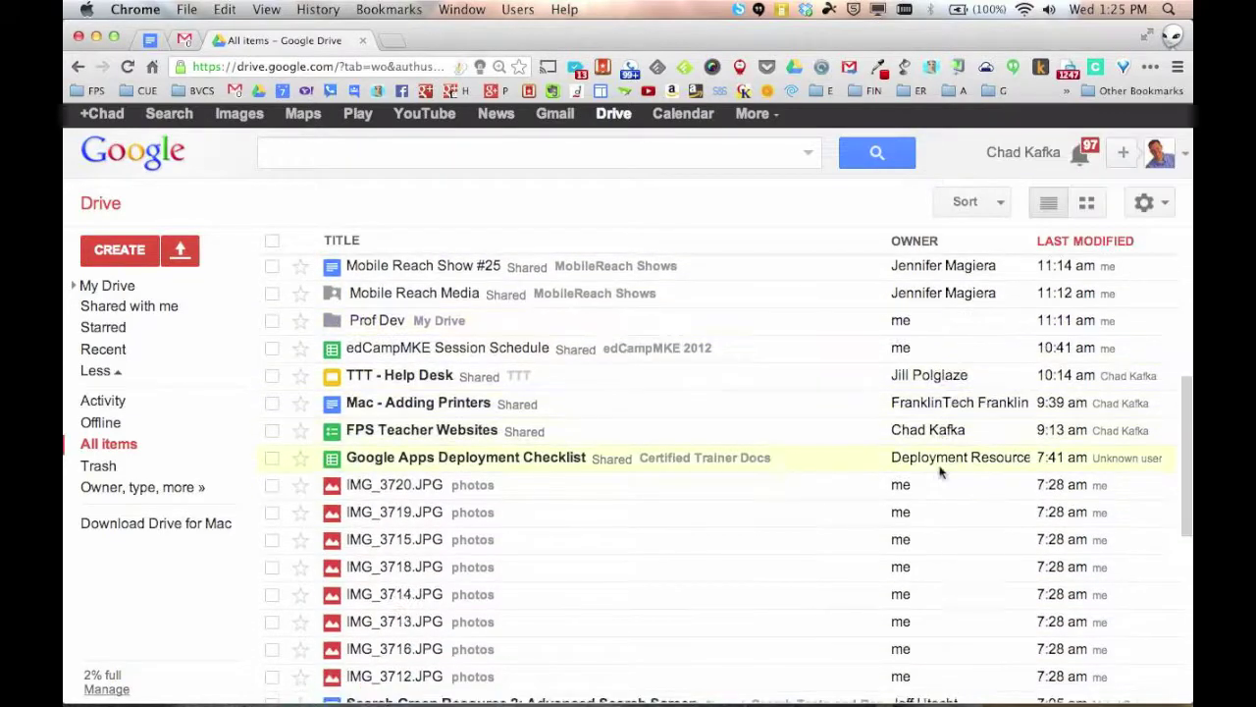
scroll(939, 472, up, 2)
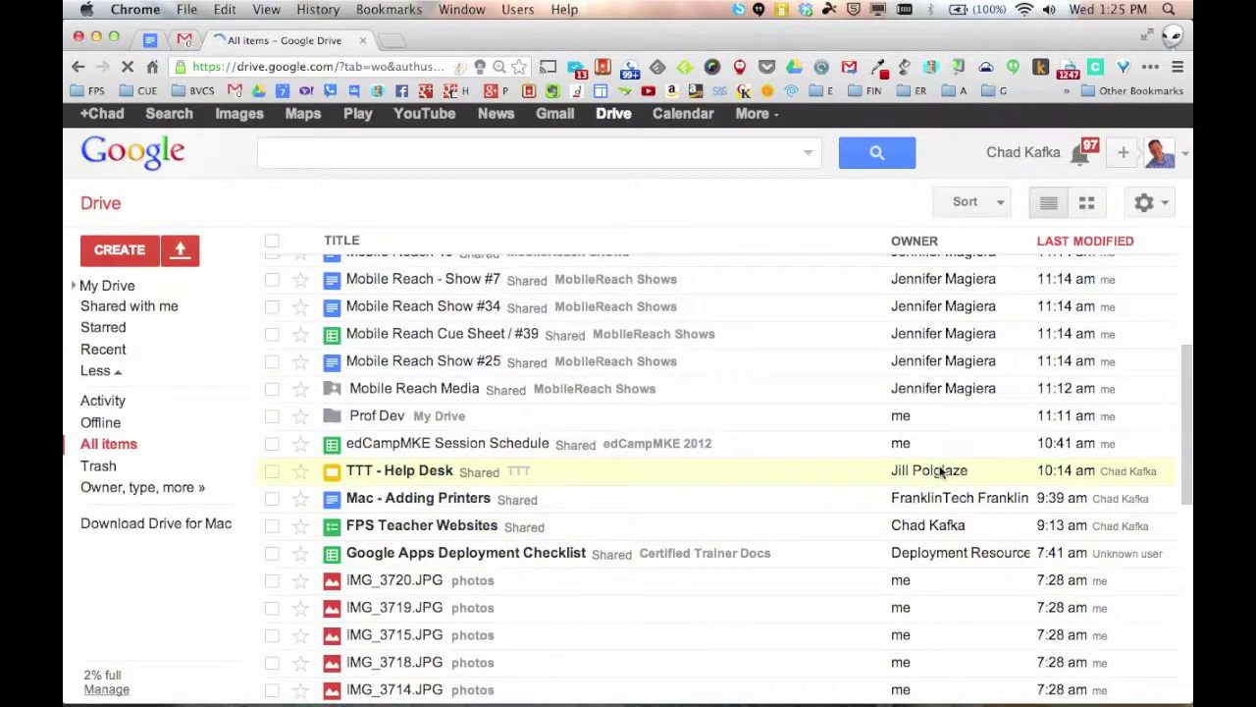
scroll(939, 472, up, 4)
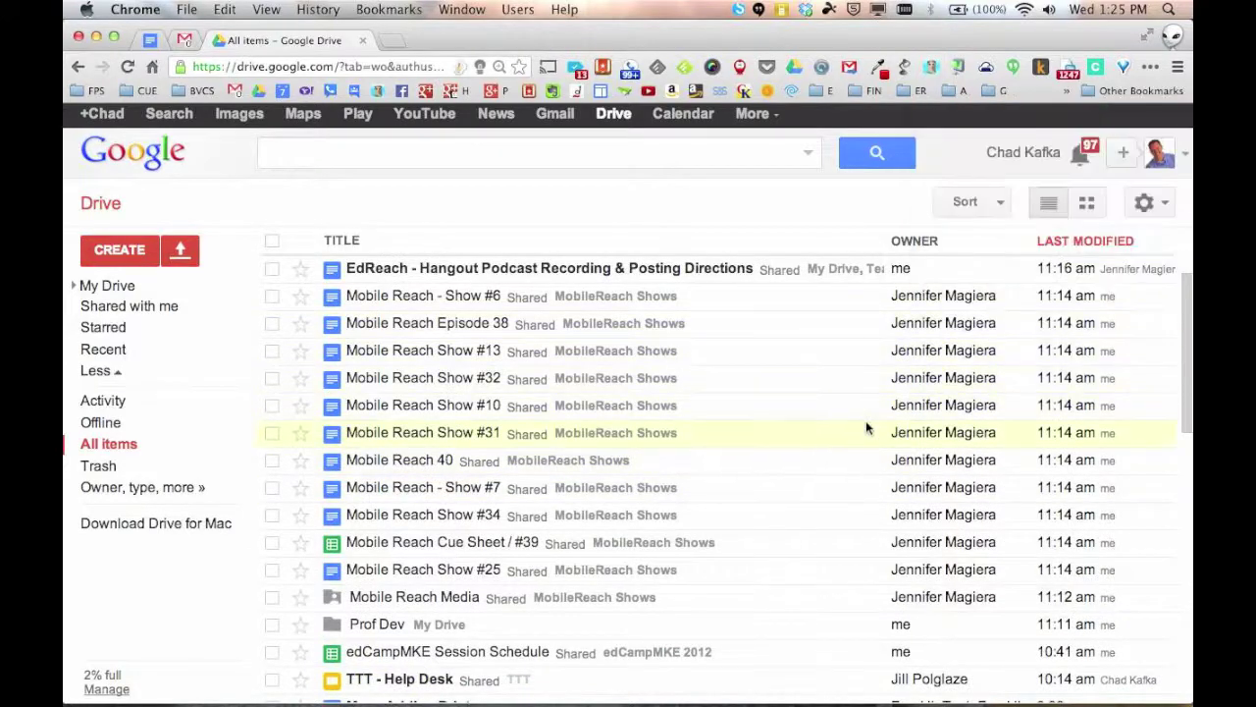
click(99, 468)
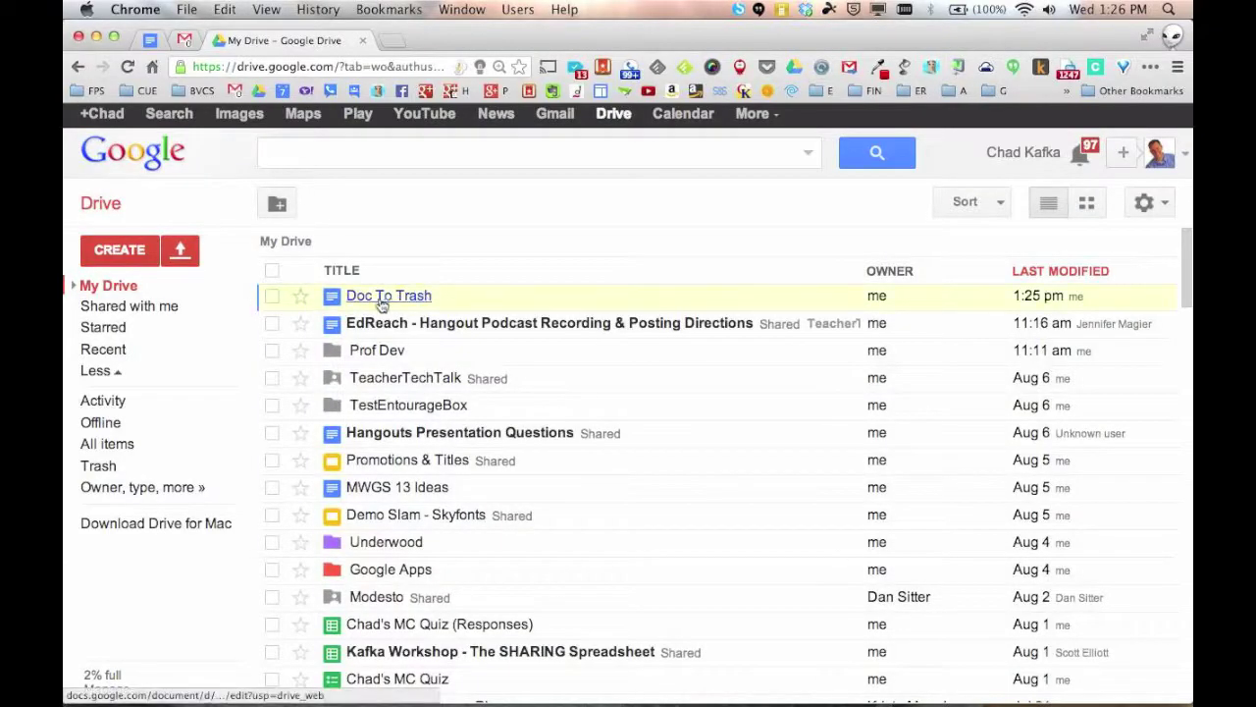
Select Doc To Trash and check its More actions without removing it, then deselect it
drag(382, 296, 272, 296)
click(272, 295)
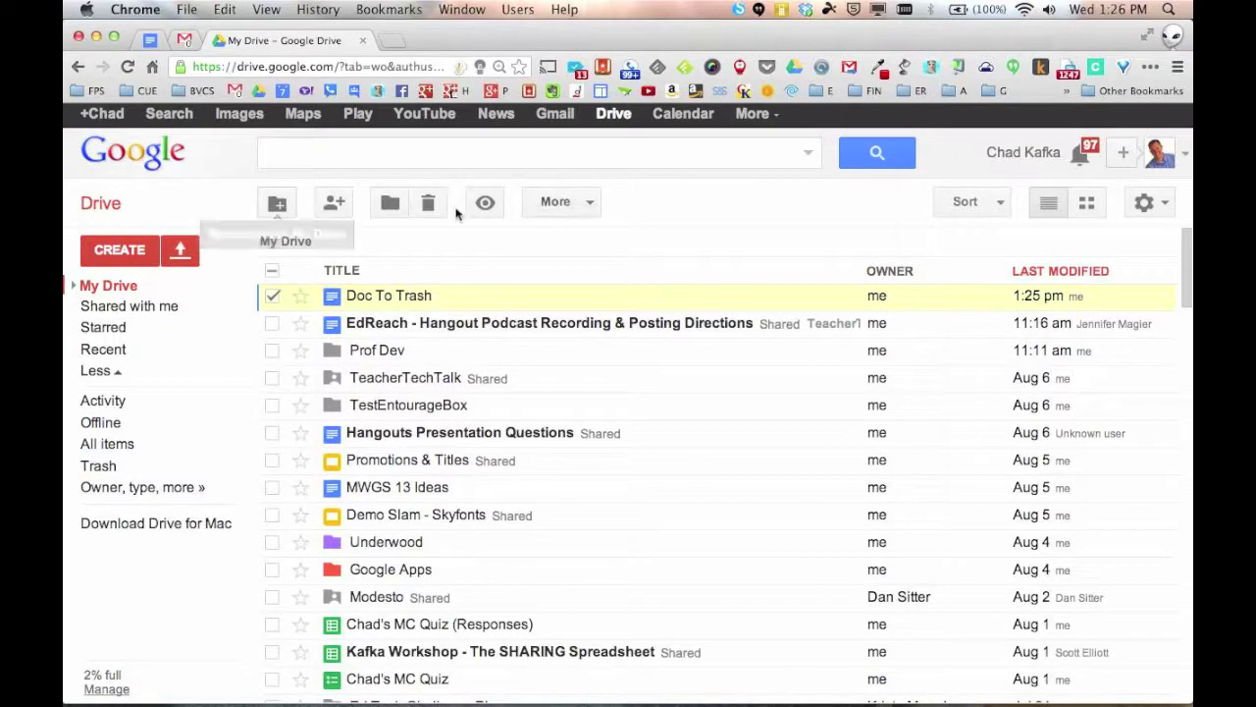
click(589, 201)
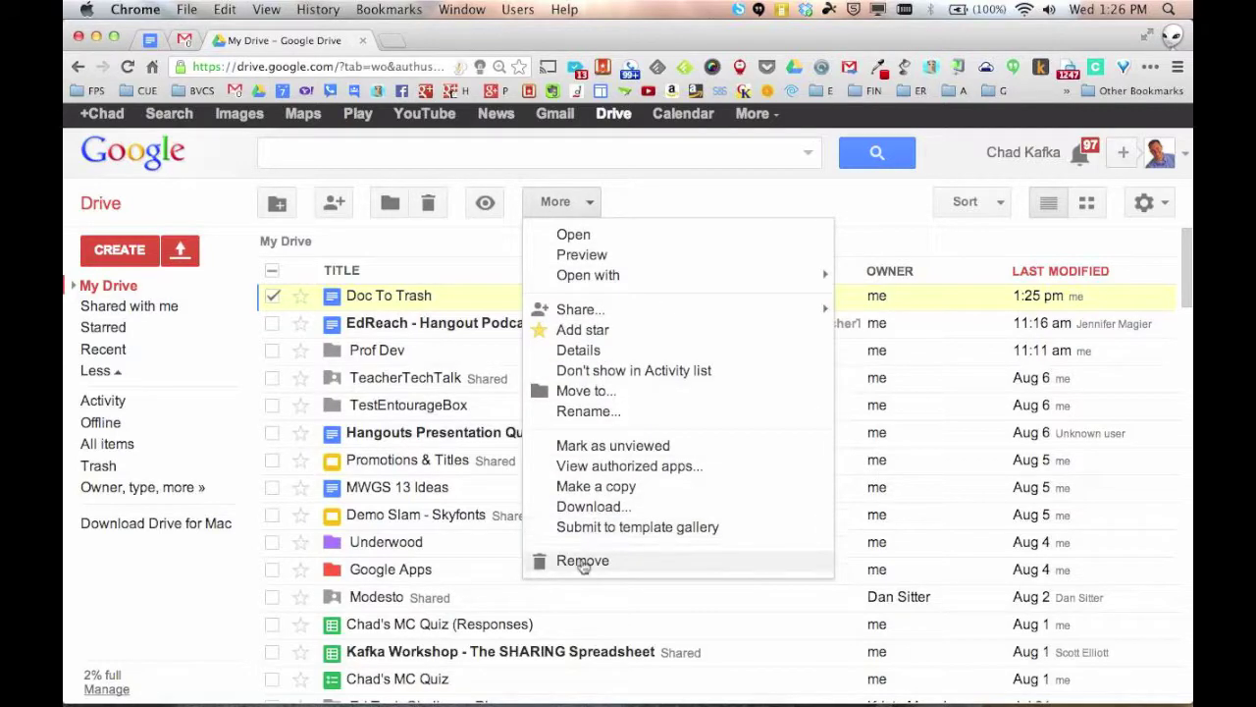
click(687, 199)
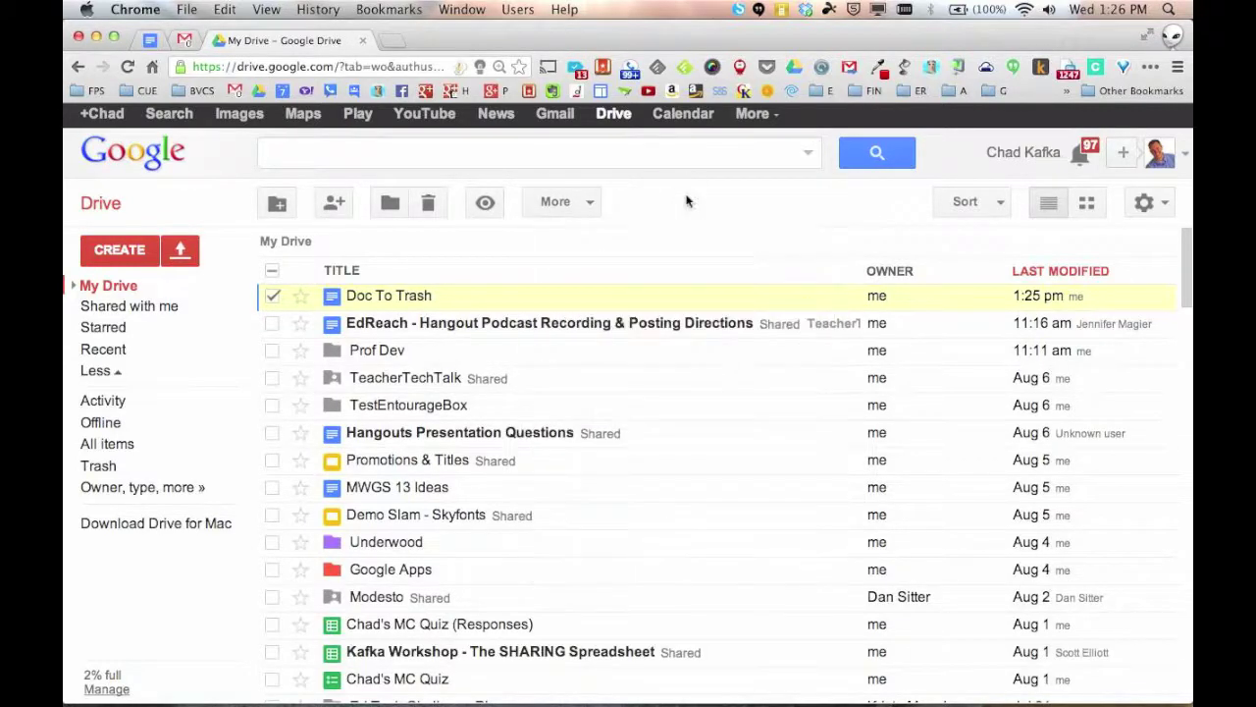
click(273, 300)
Drag Doc To Trash onto Trash, confirm it arrived, and return to My Drive
drag(387, 299, 108, 467)
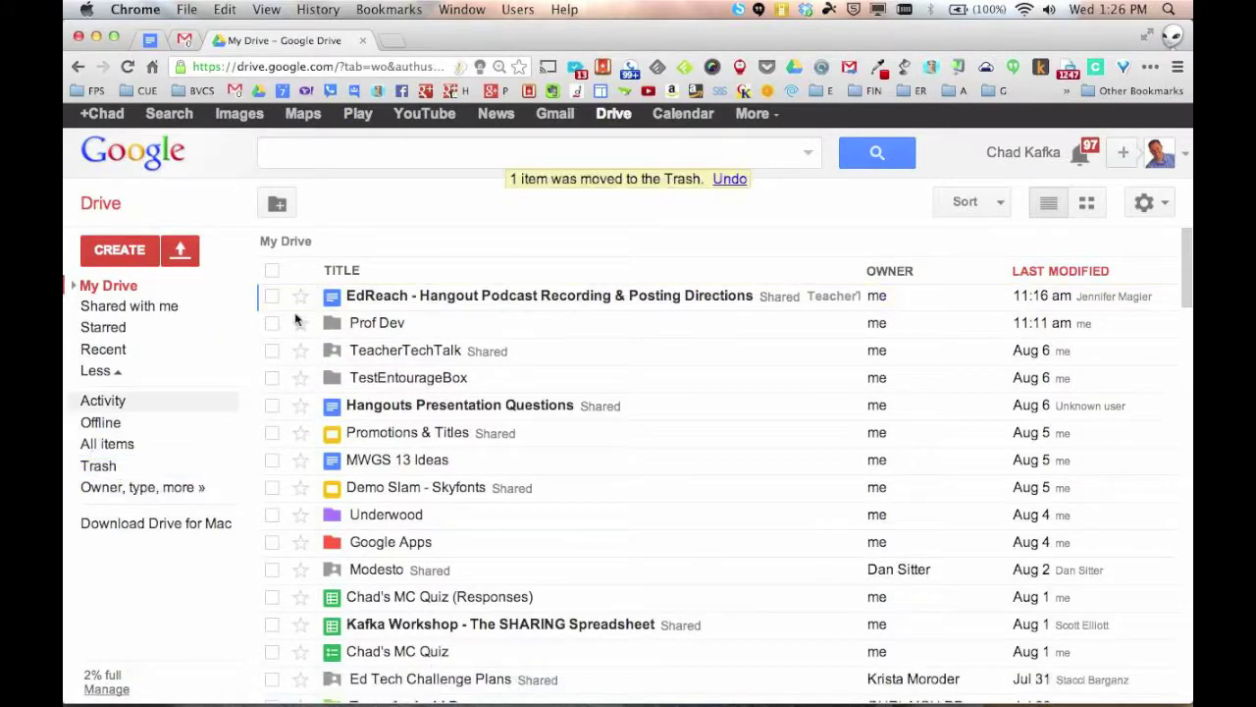
click(112, 470)
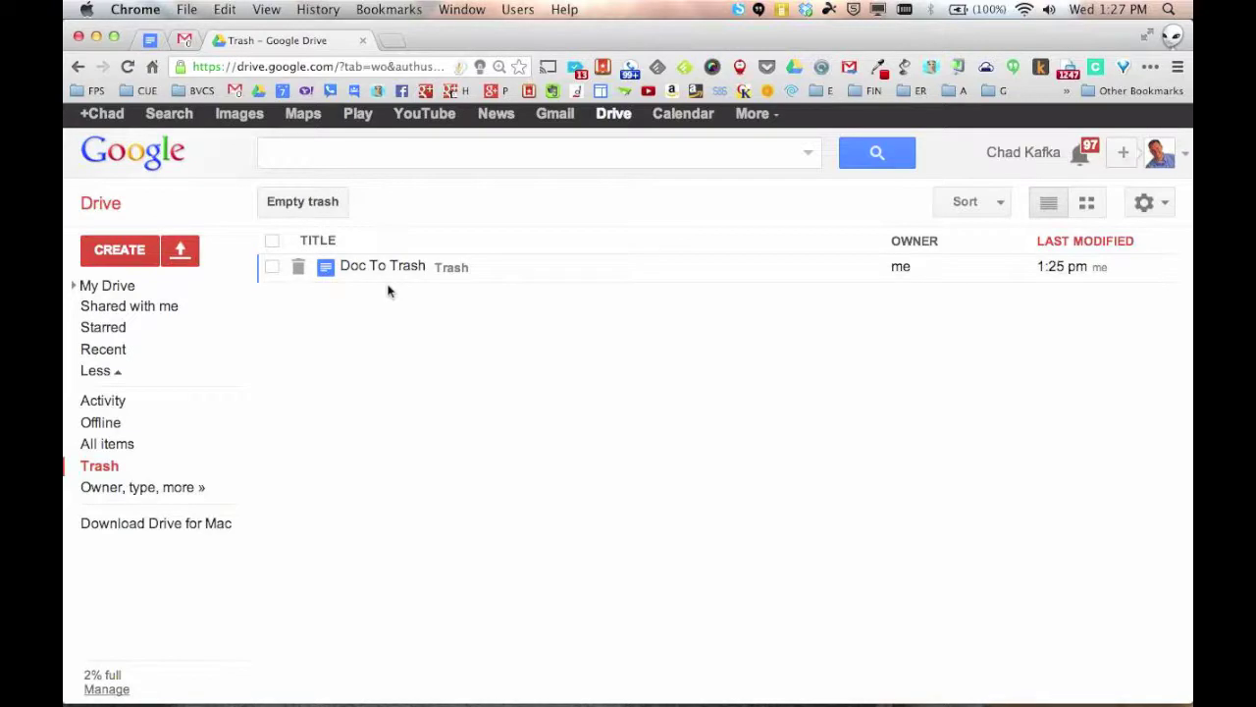
click(107, 285)
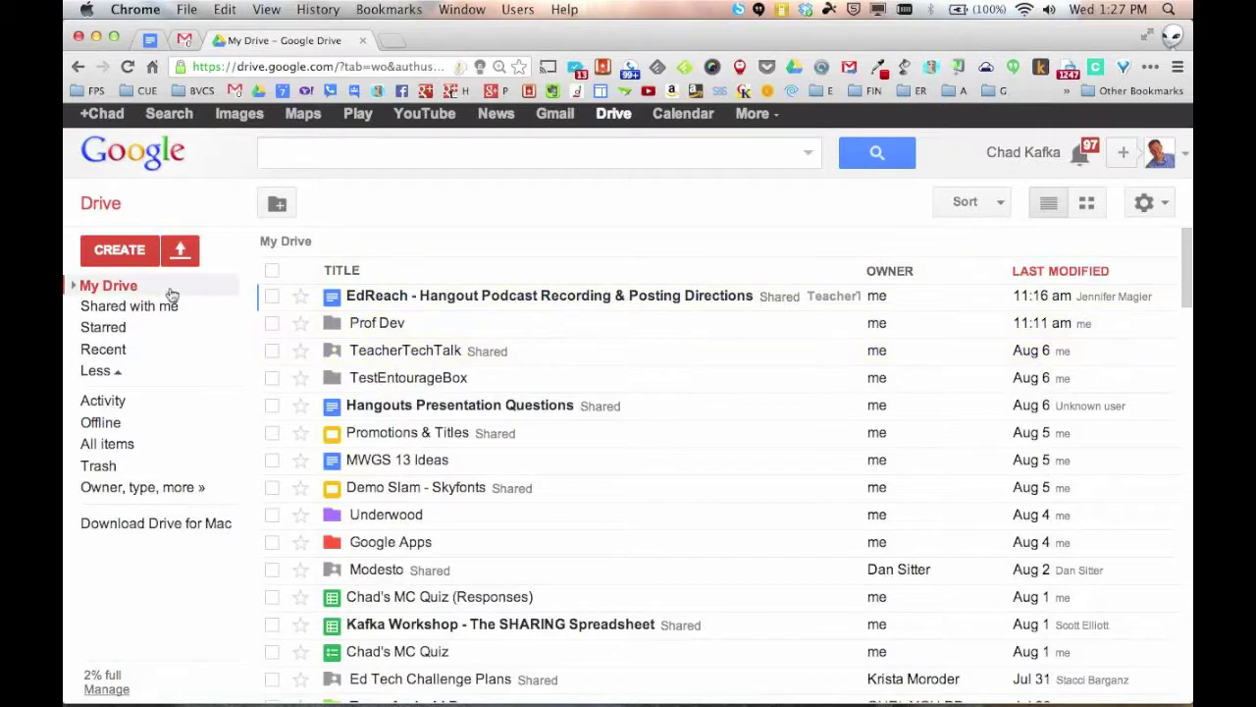
Expand the My Drive folder tree and search Drive for 'demo slam', scrolling the results
click(75, 285)
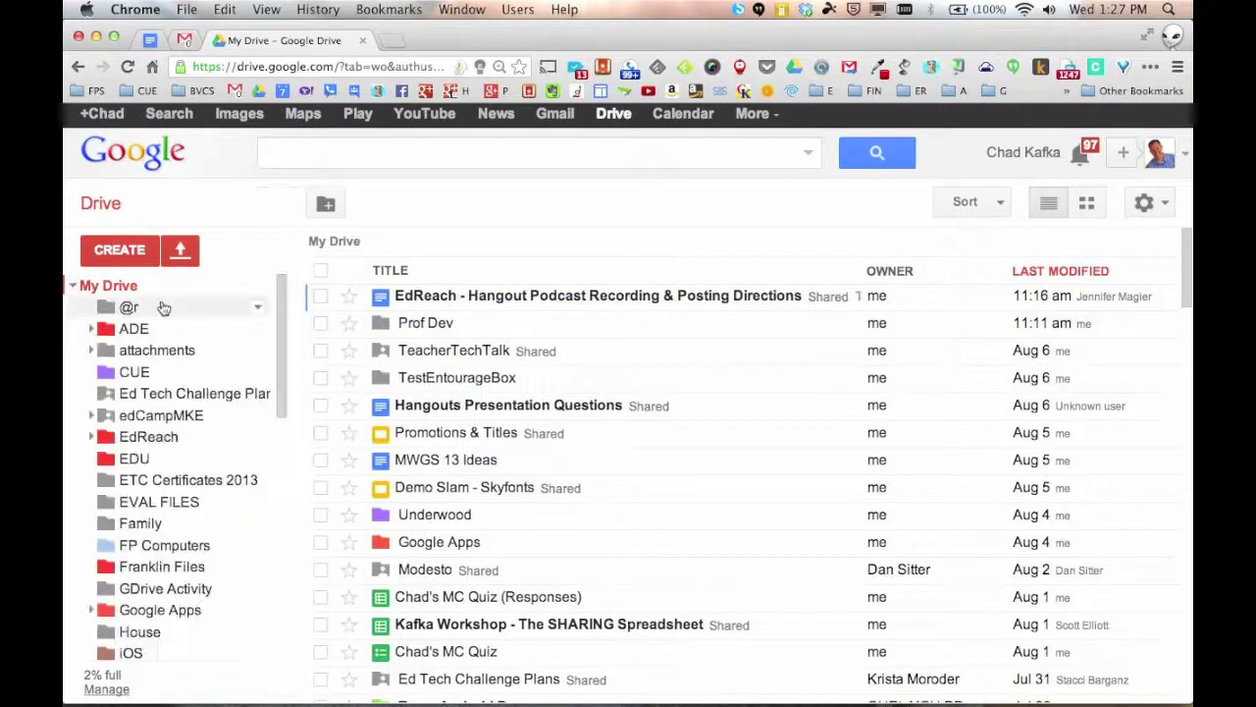
click(321, 150)
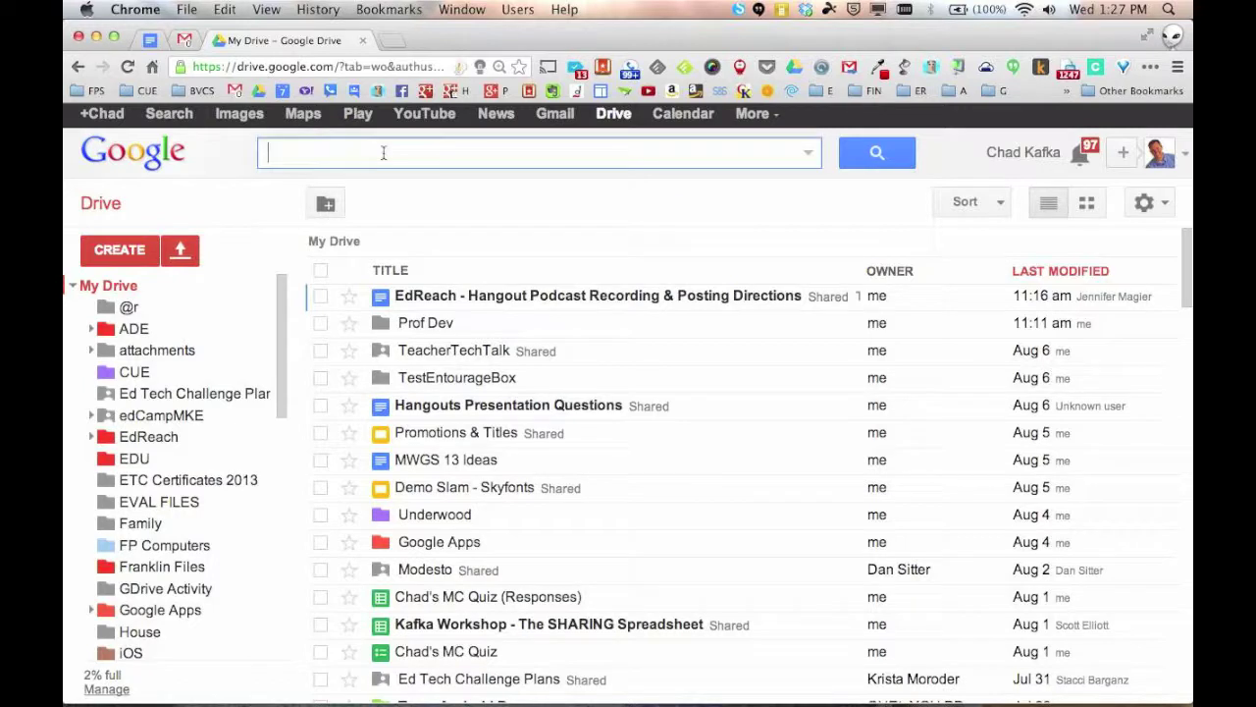
text(demo slam)
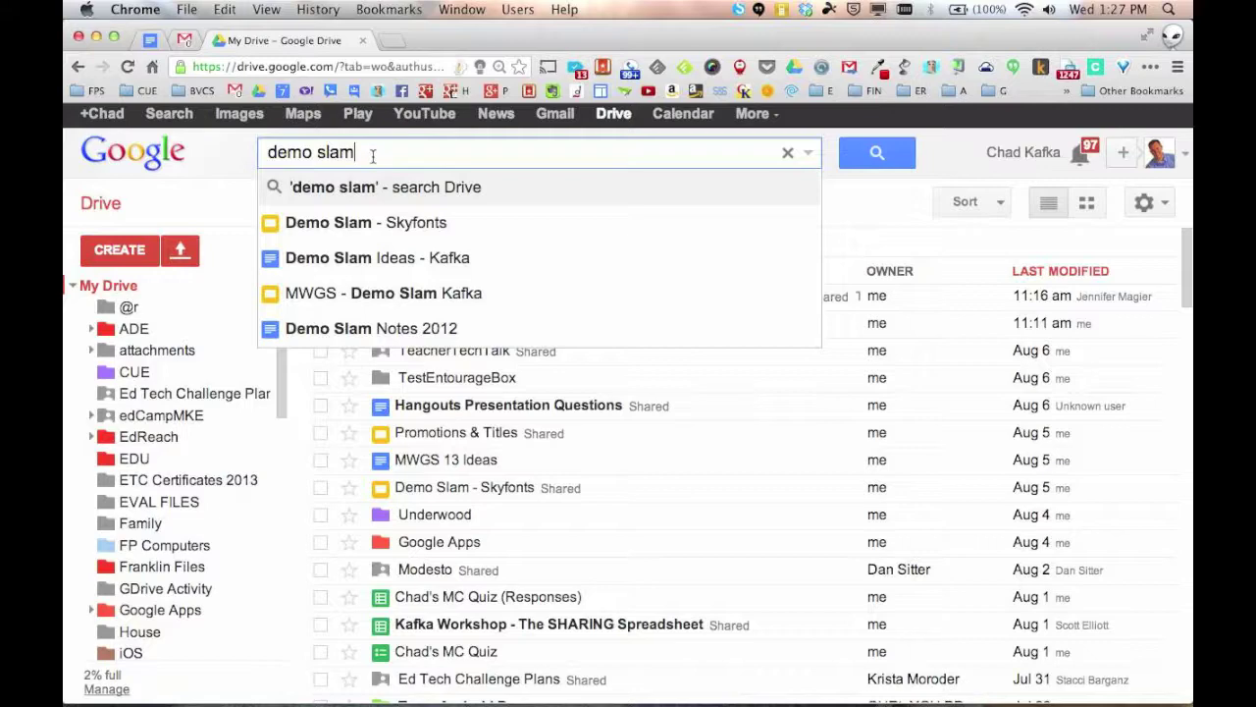
key(Return)
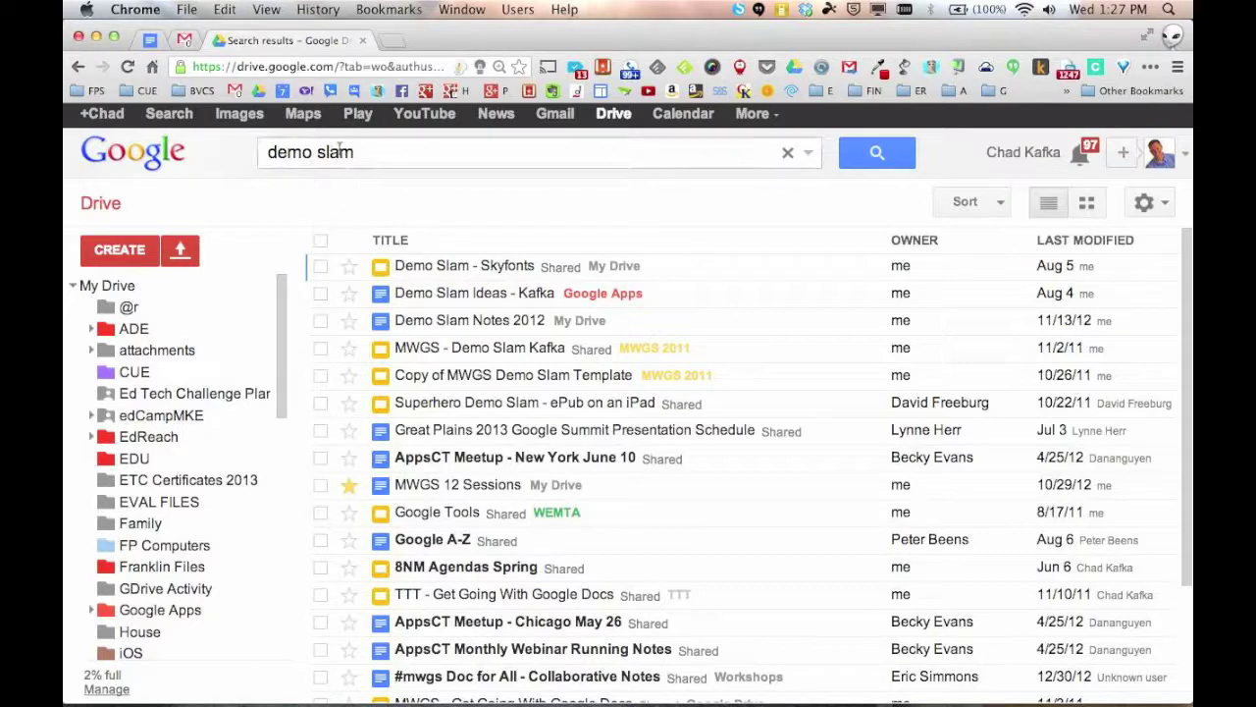
scroll(440, 289, down, 2)
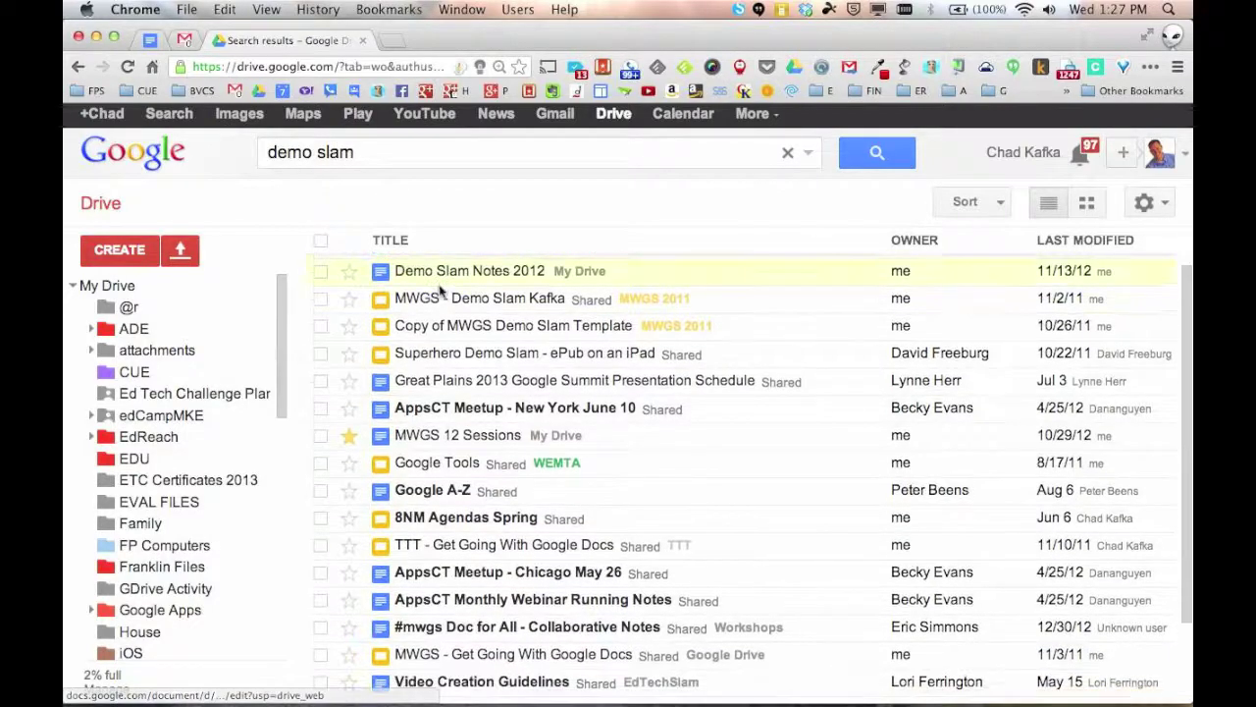
scroll(439, 292, down, 1)
scroll(442, 294, down, 2)
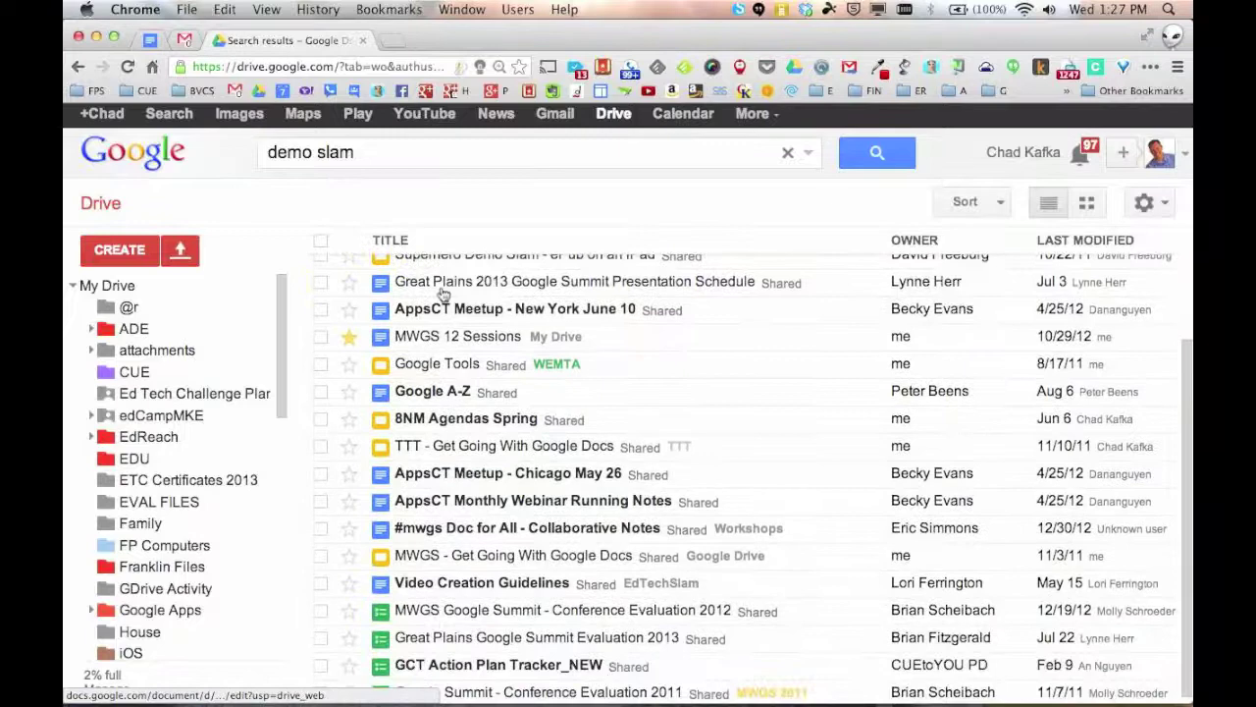
scroll(441, 292, up, 5)
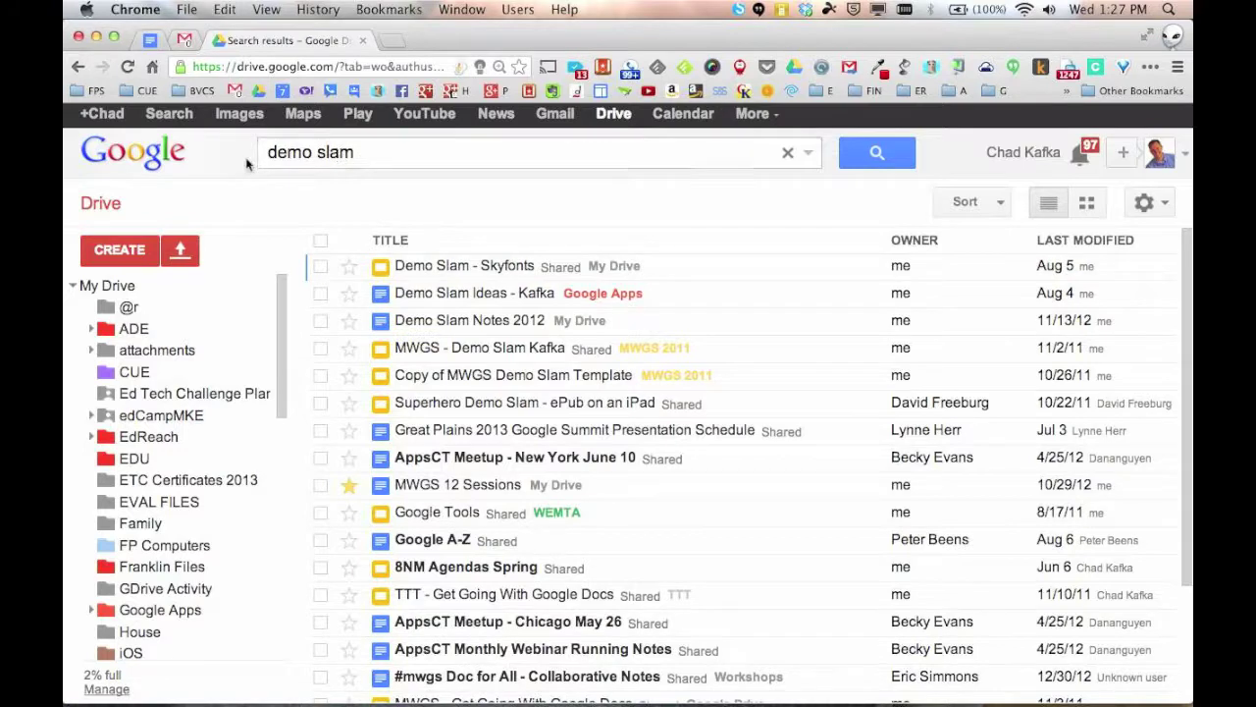
Filter the demo slam results to Presentations, then remove the filter and clear the search
click(809, 156)
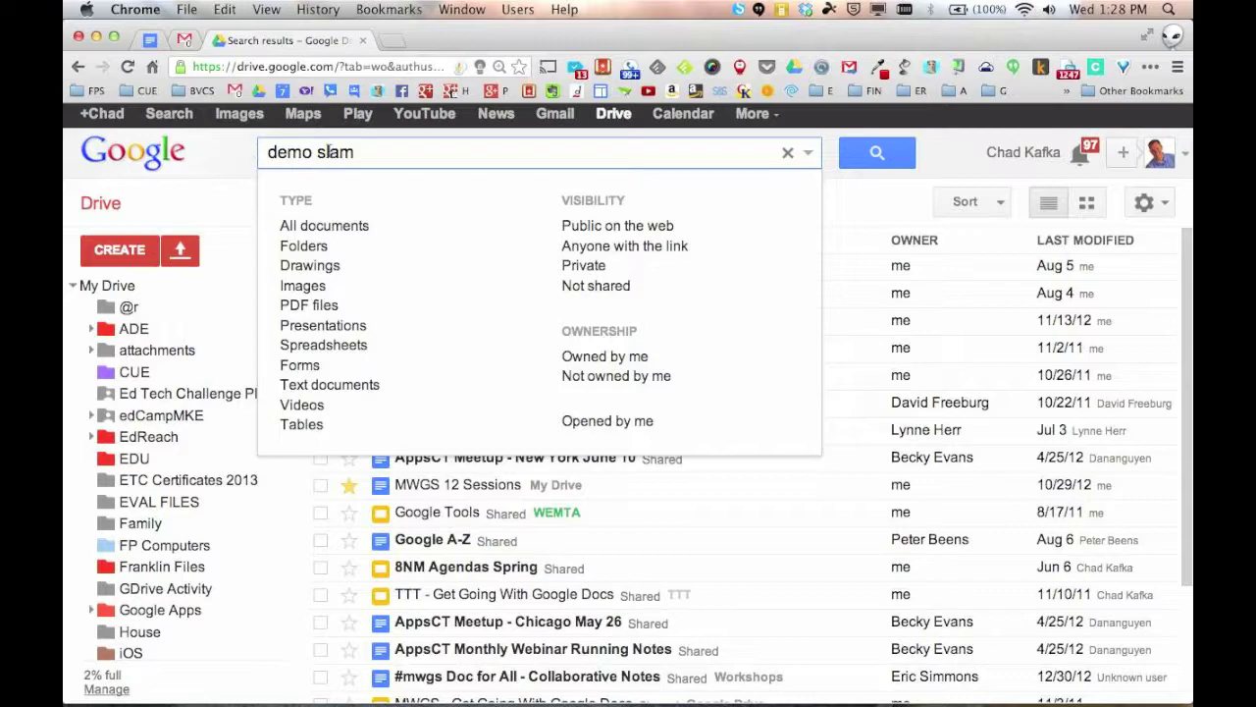
click(339, 331)
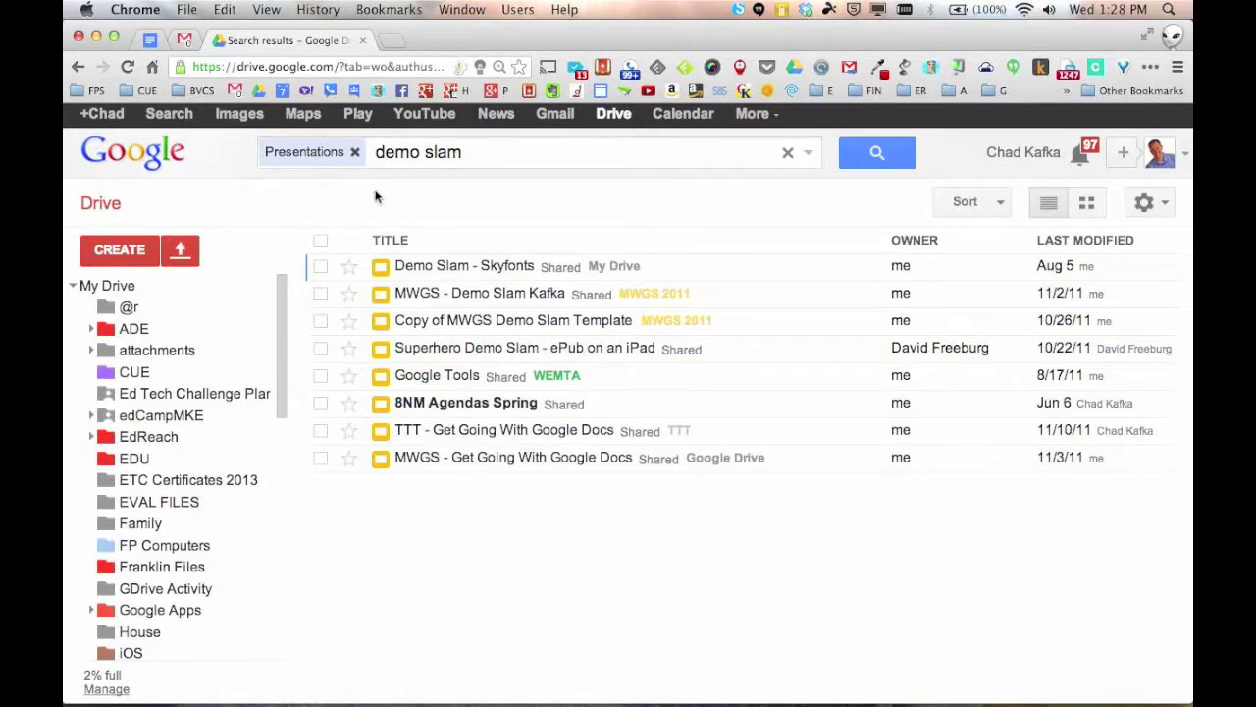
click(811, 155)
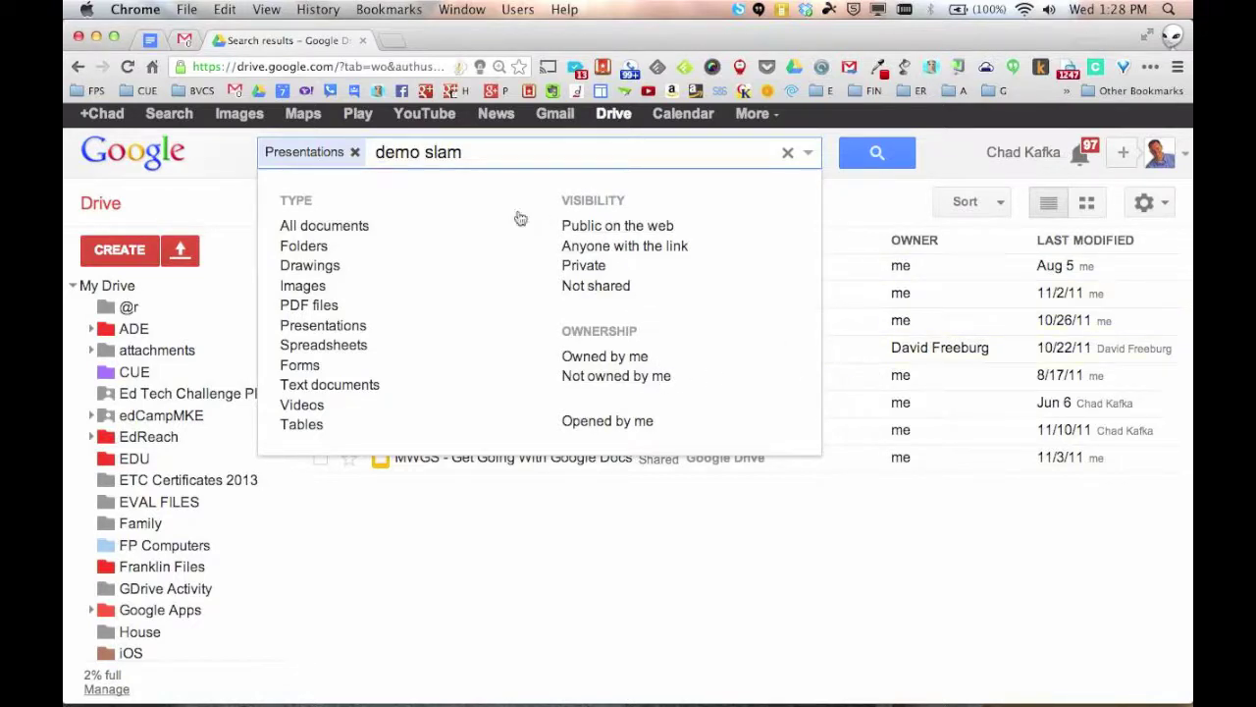
click(355, 155)
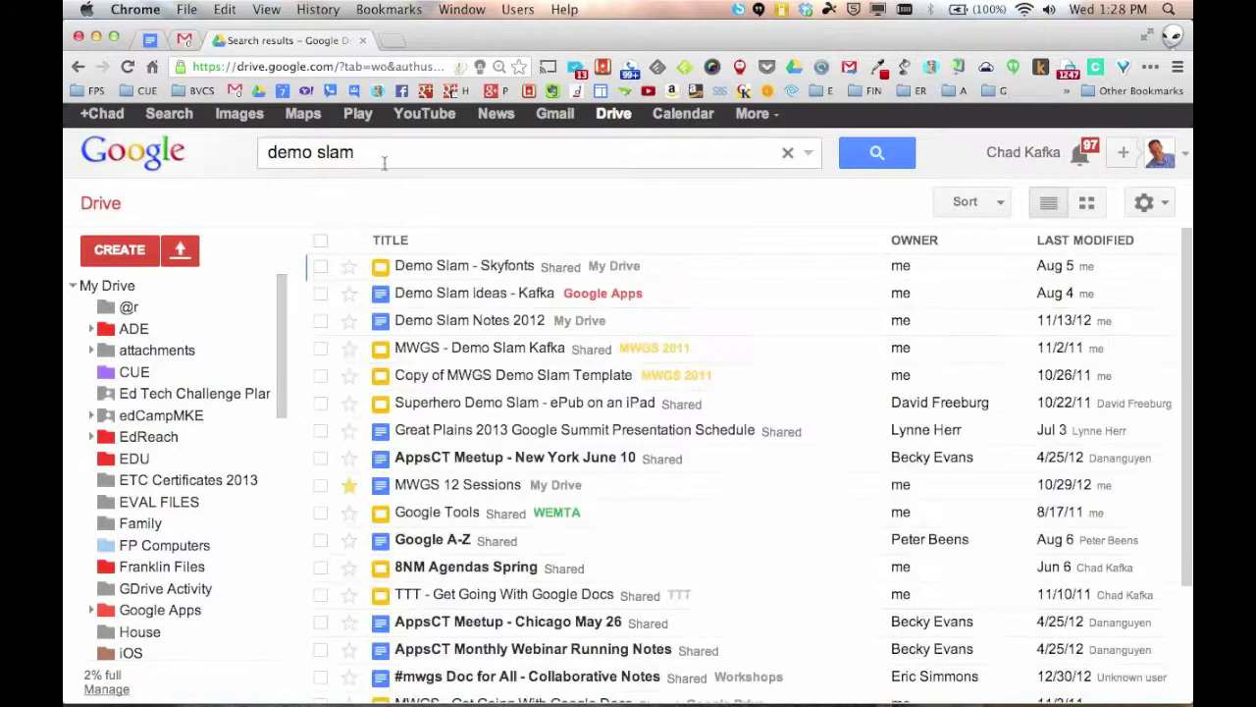
click(789, 155)
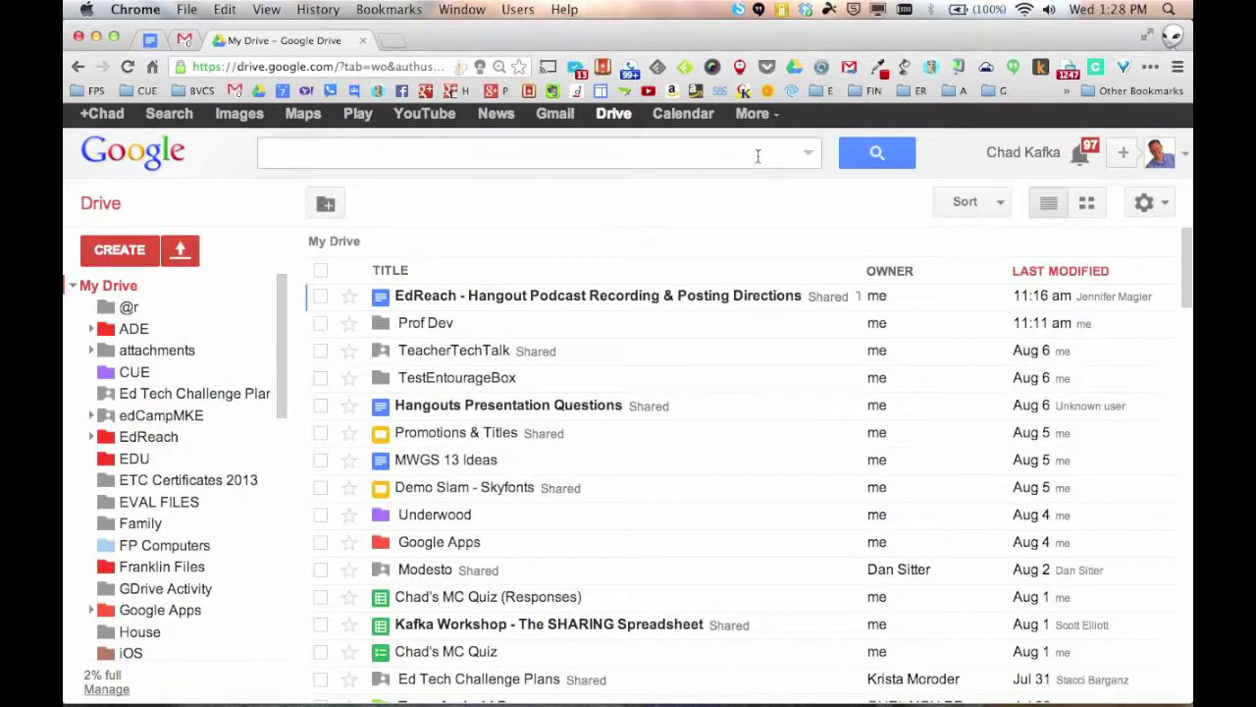
click(1004, 203)
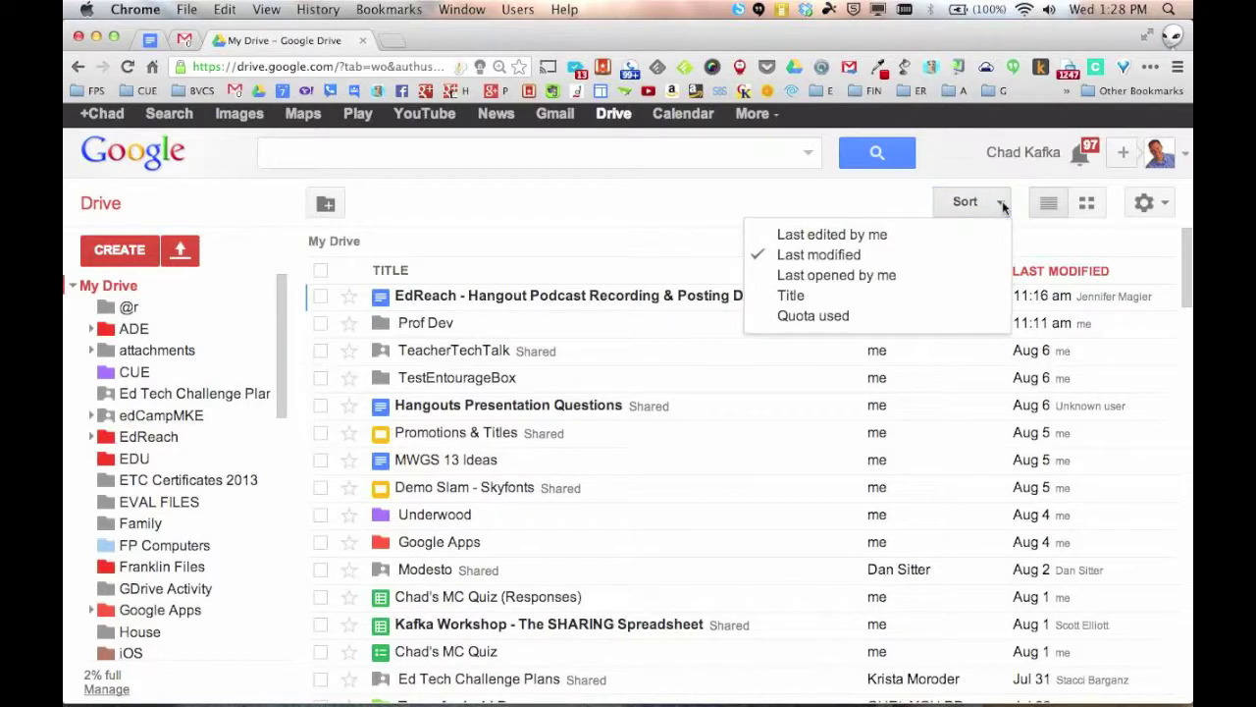
click(1041, 240)
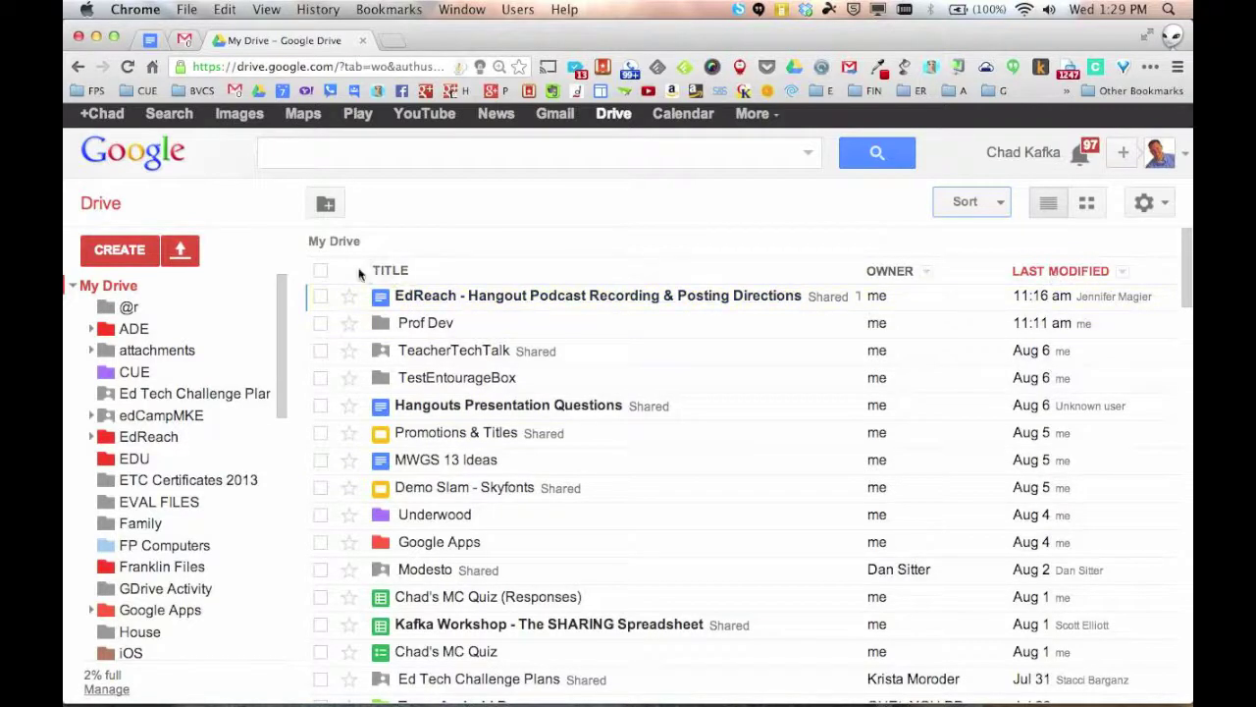
click(390, 272)
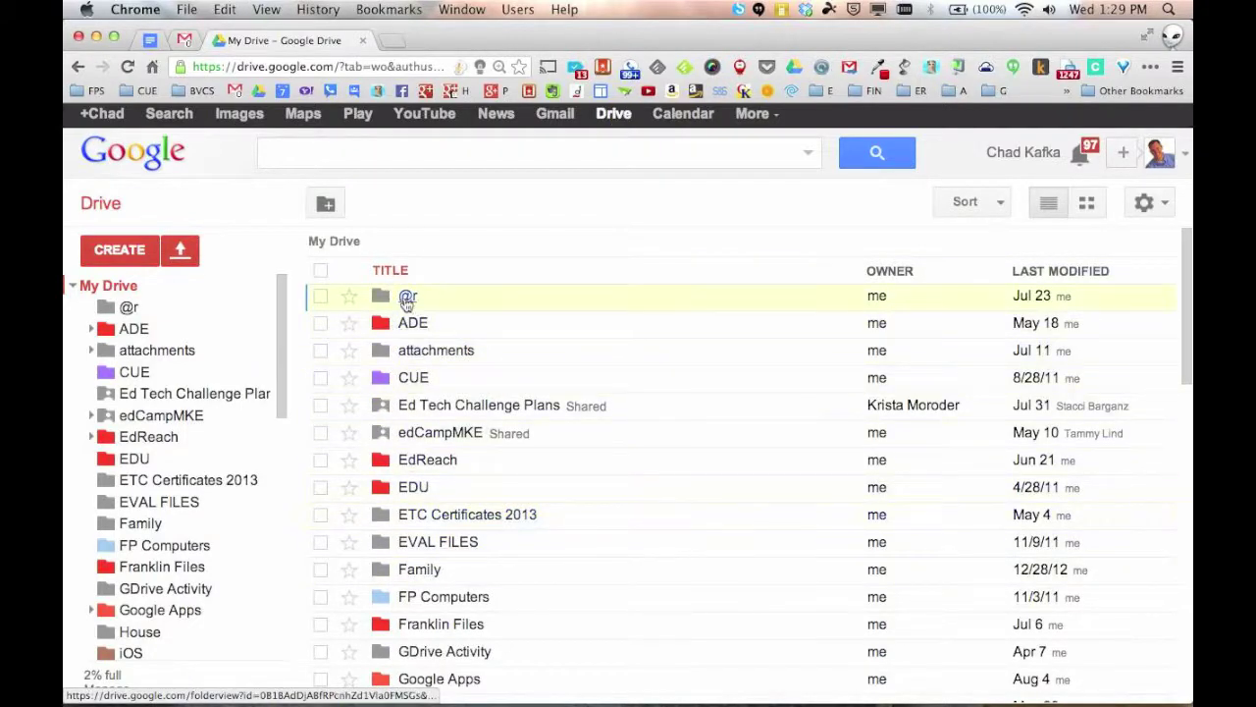
scroll(407, 461, down, 10)
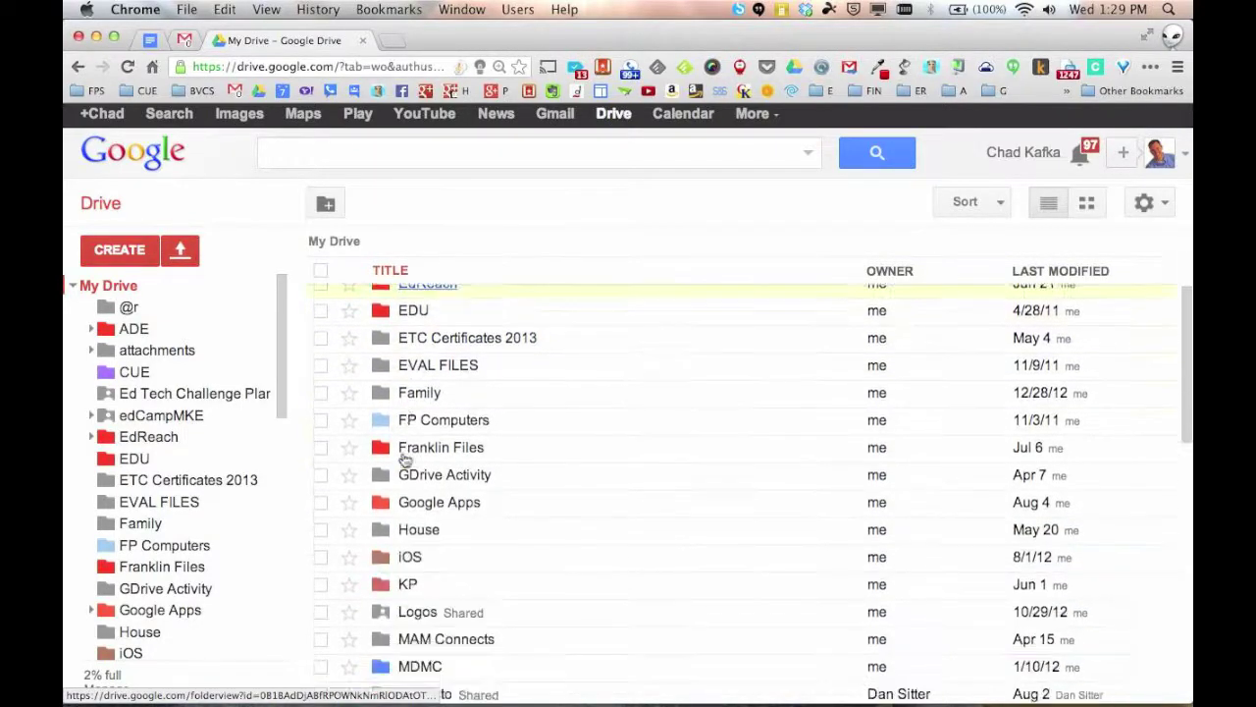
scroll(406, 462, down, 9)
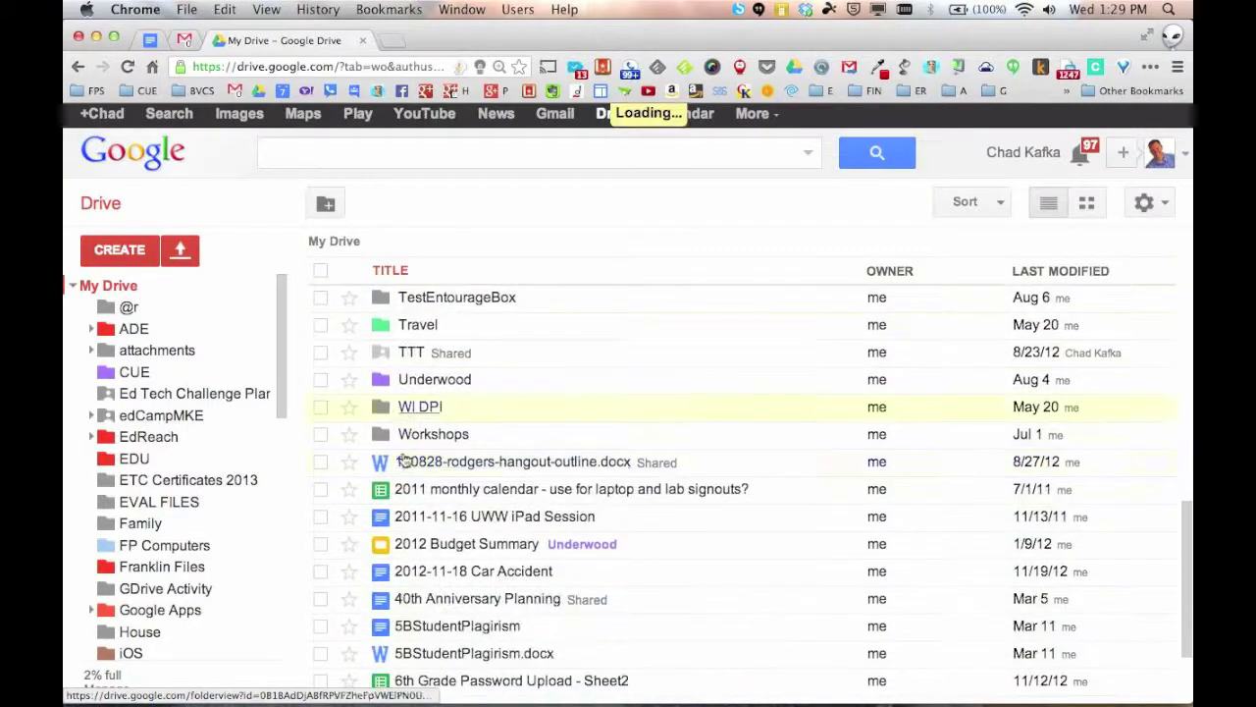
scroll(433, 486, down, 5)
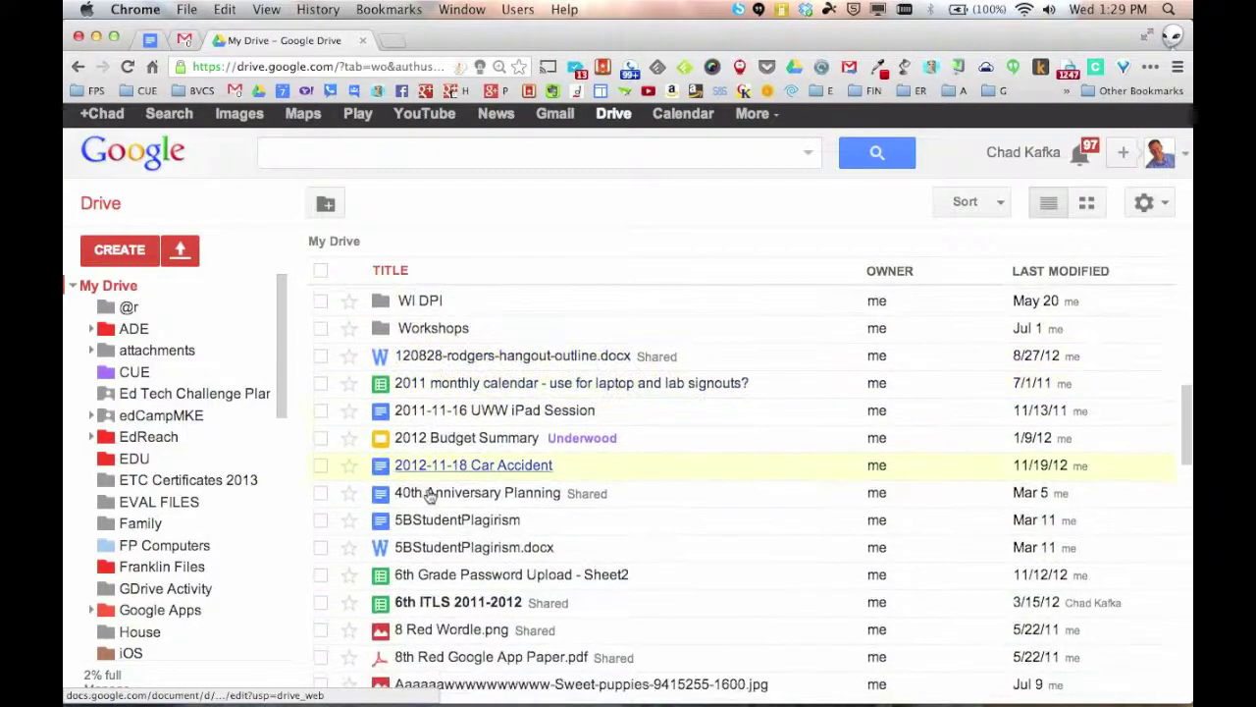
scroll(429, 495, down, 8)
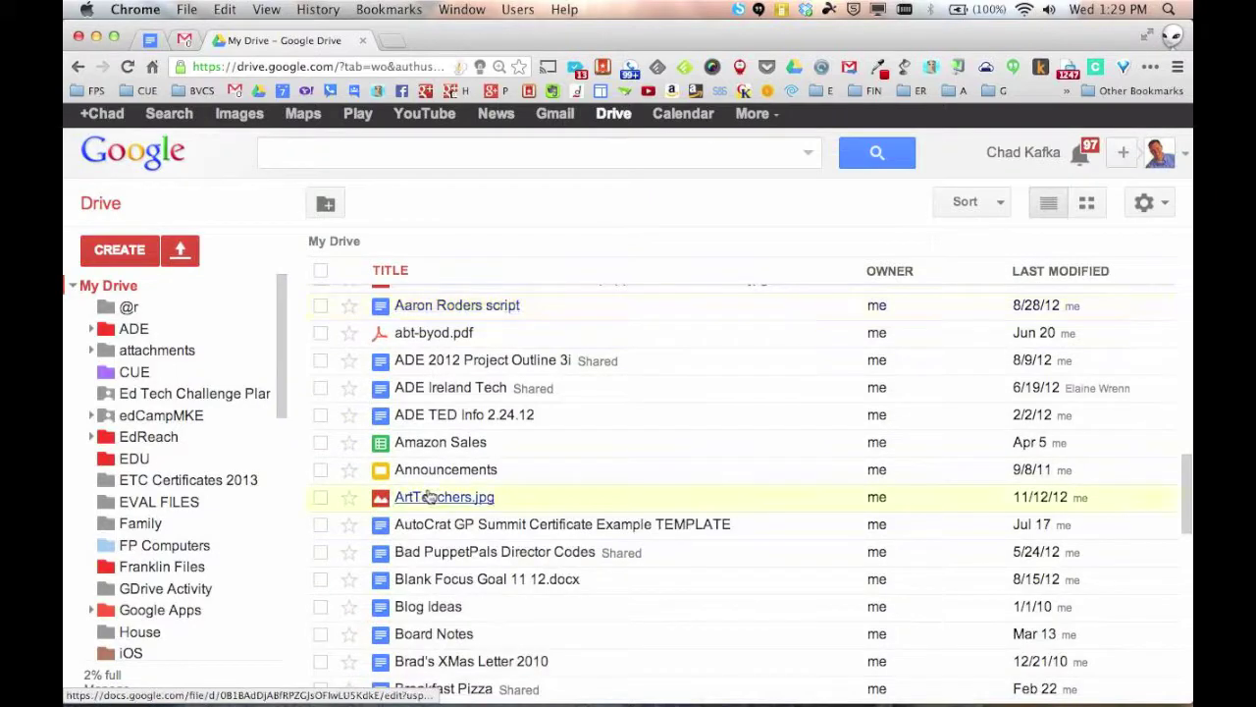
scroll(427, 491, up, 20)
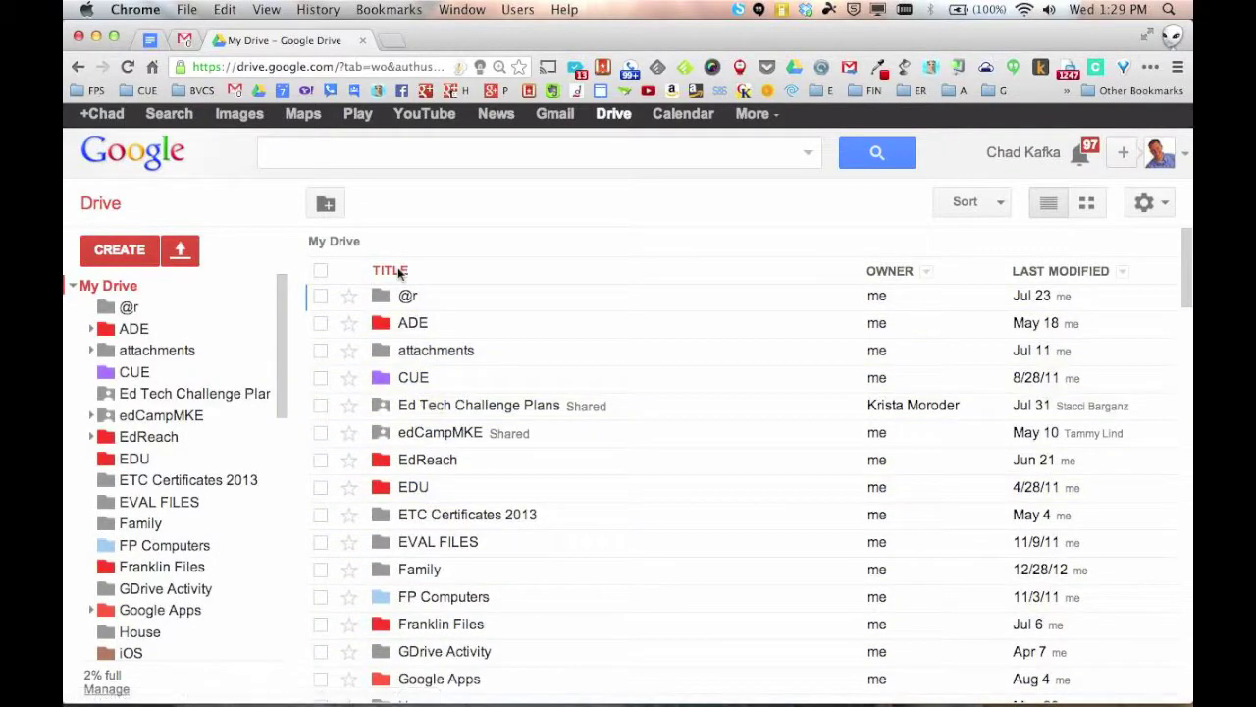
click(1048, 276)
mouse_move(1103, 301)
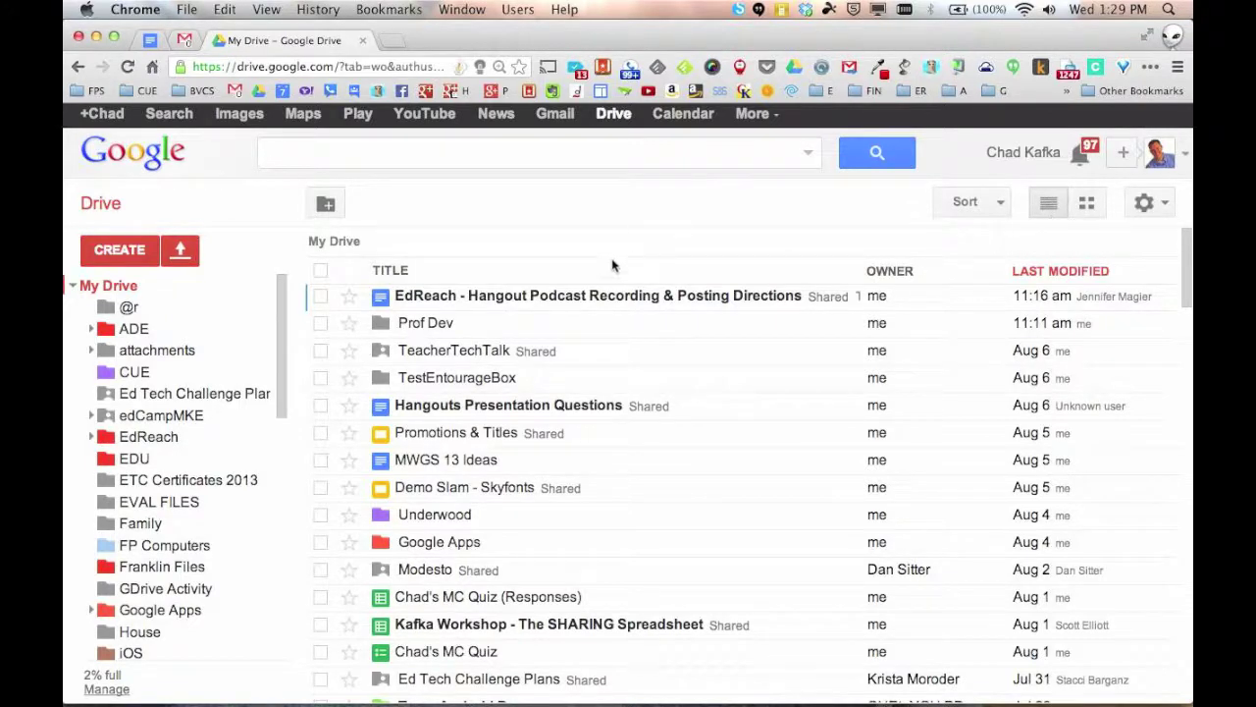
click(563, 297)
click(1087, 202)
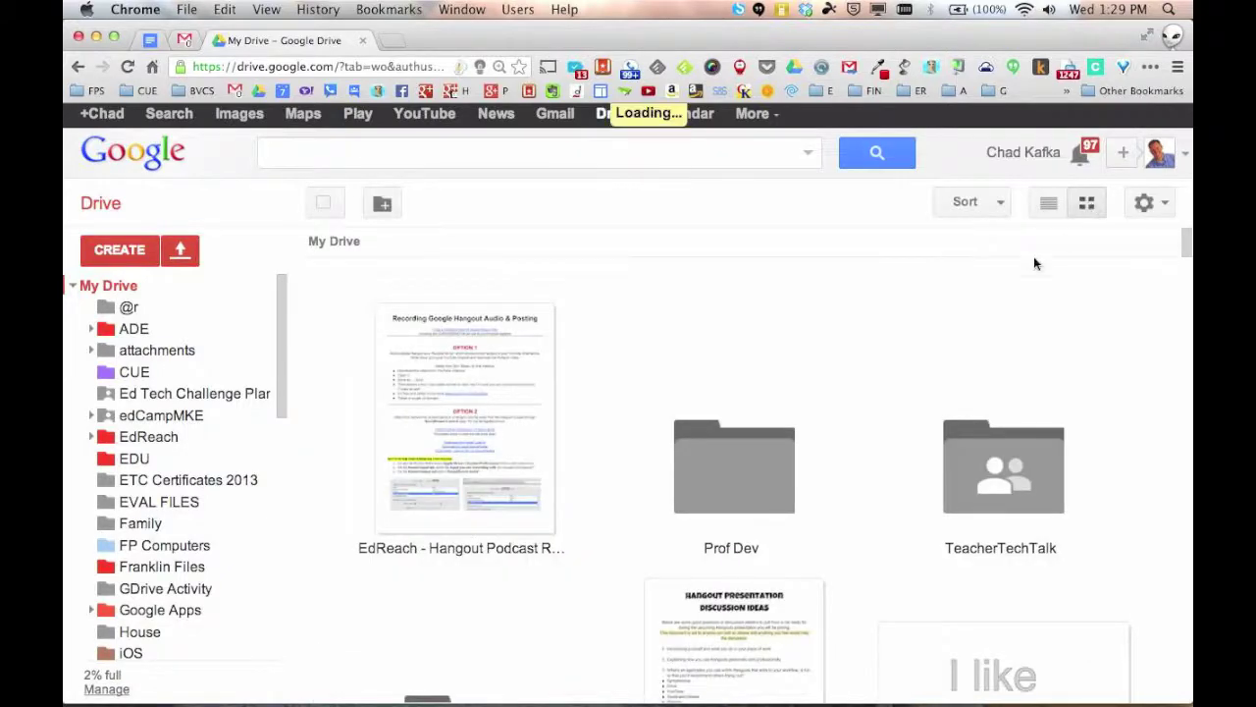
scroll(481, 427, down, 2)
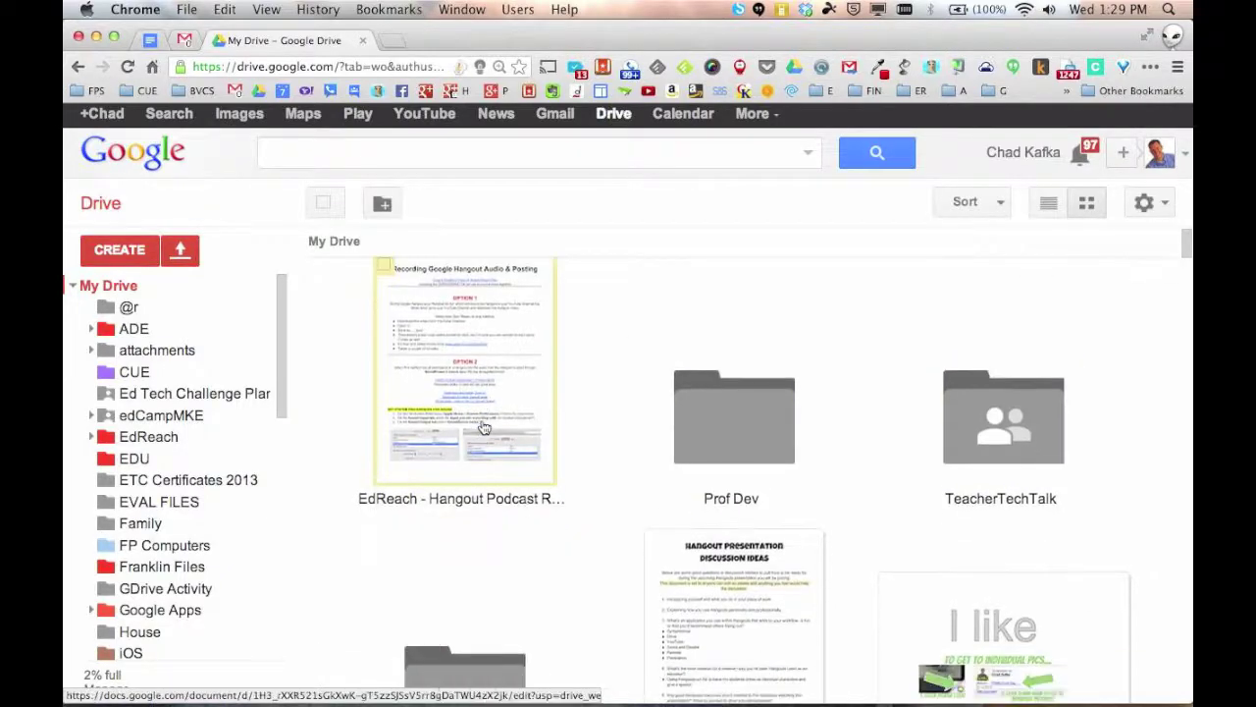
scroll(483, 428, down, 2)
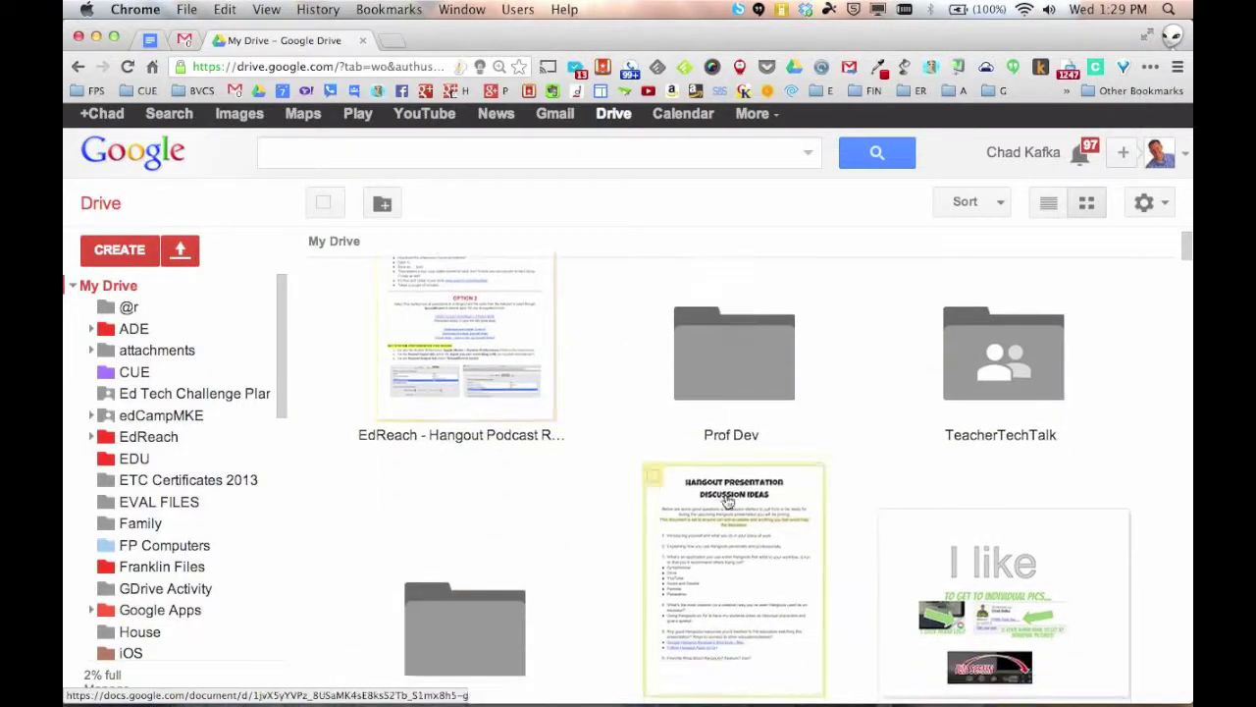
double_click(1015, 366)
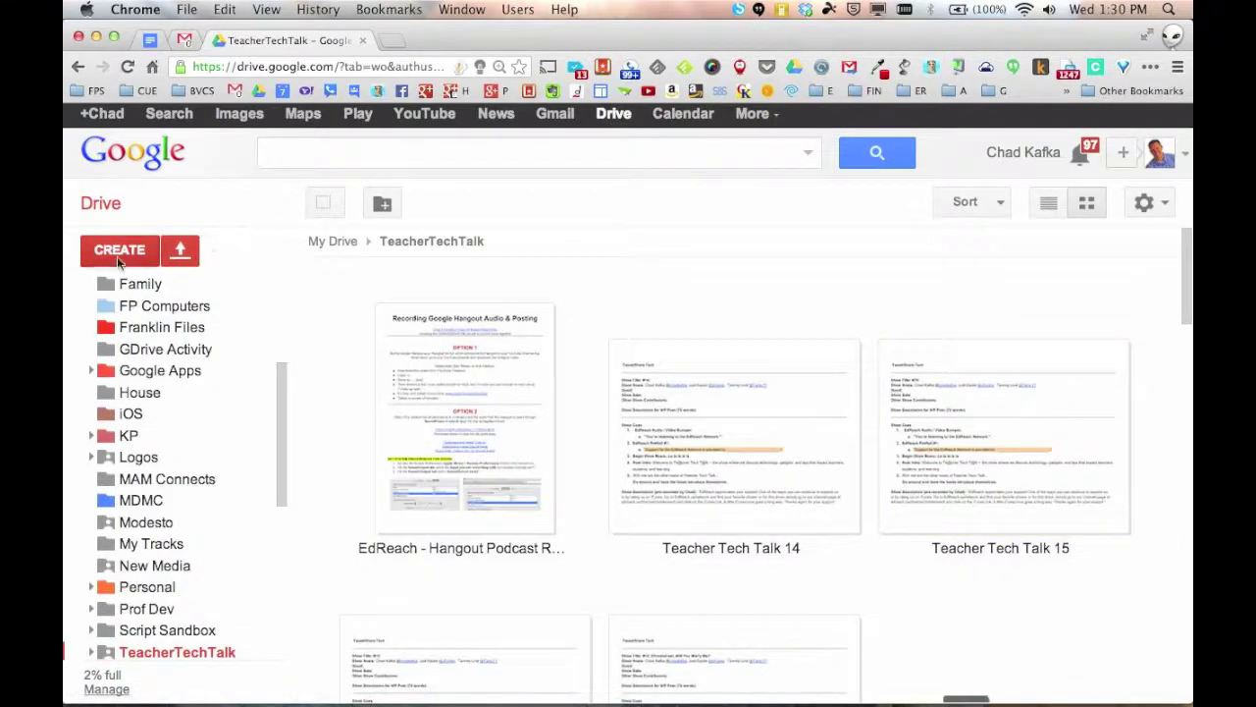
scroll(147, 289, up, 5)
click(106, 285)
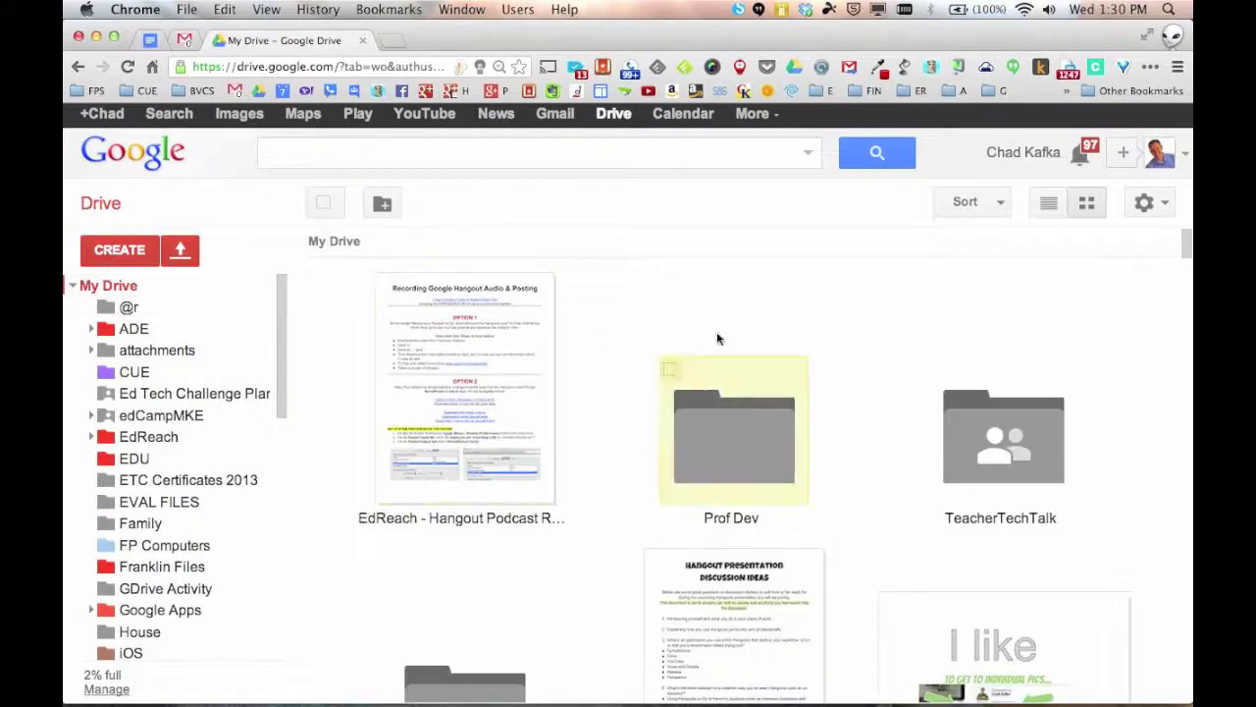
click(1050, 208)
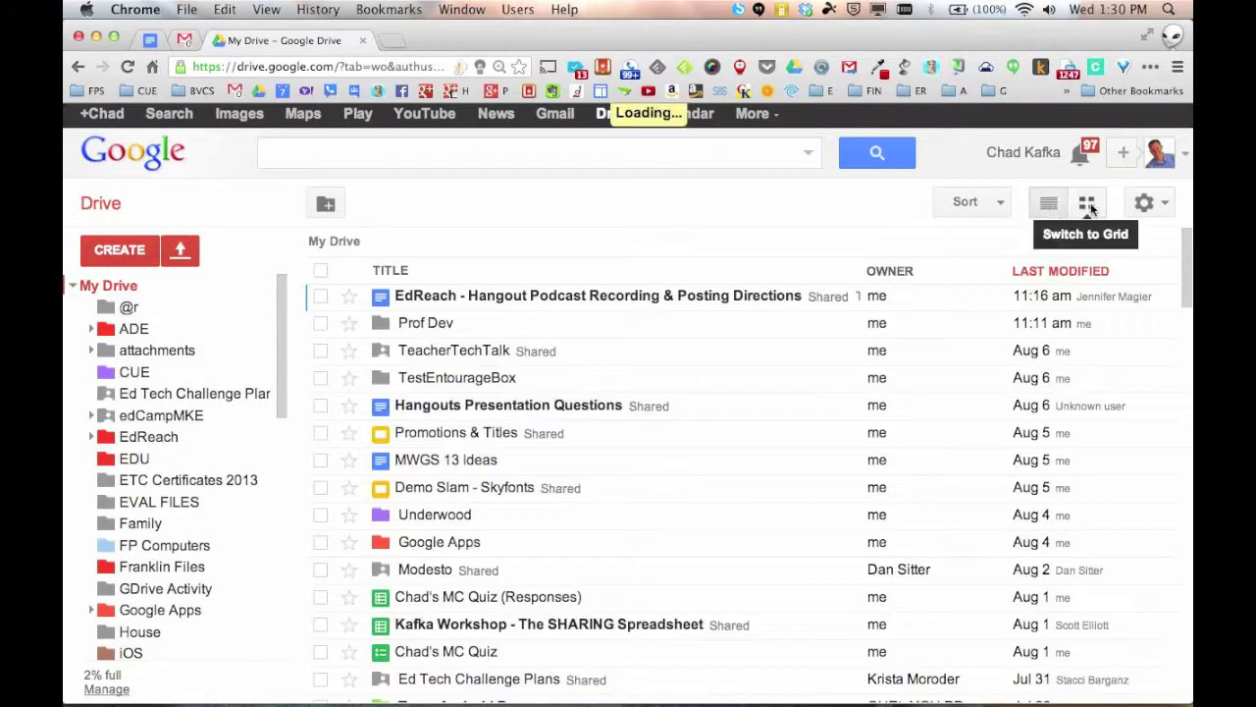
Zoom the browser page out with Cmd+minus so more files fit on screen
click(1158, 202)
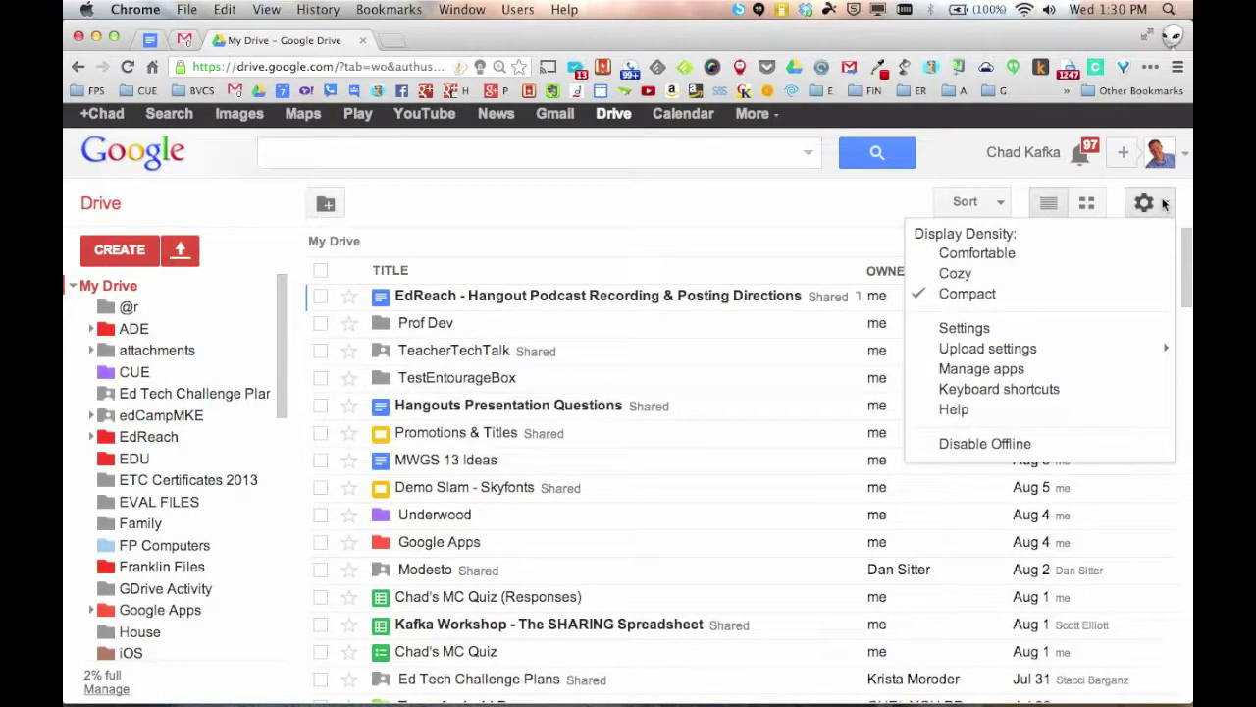
key(super+minus)
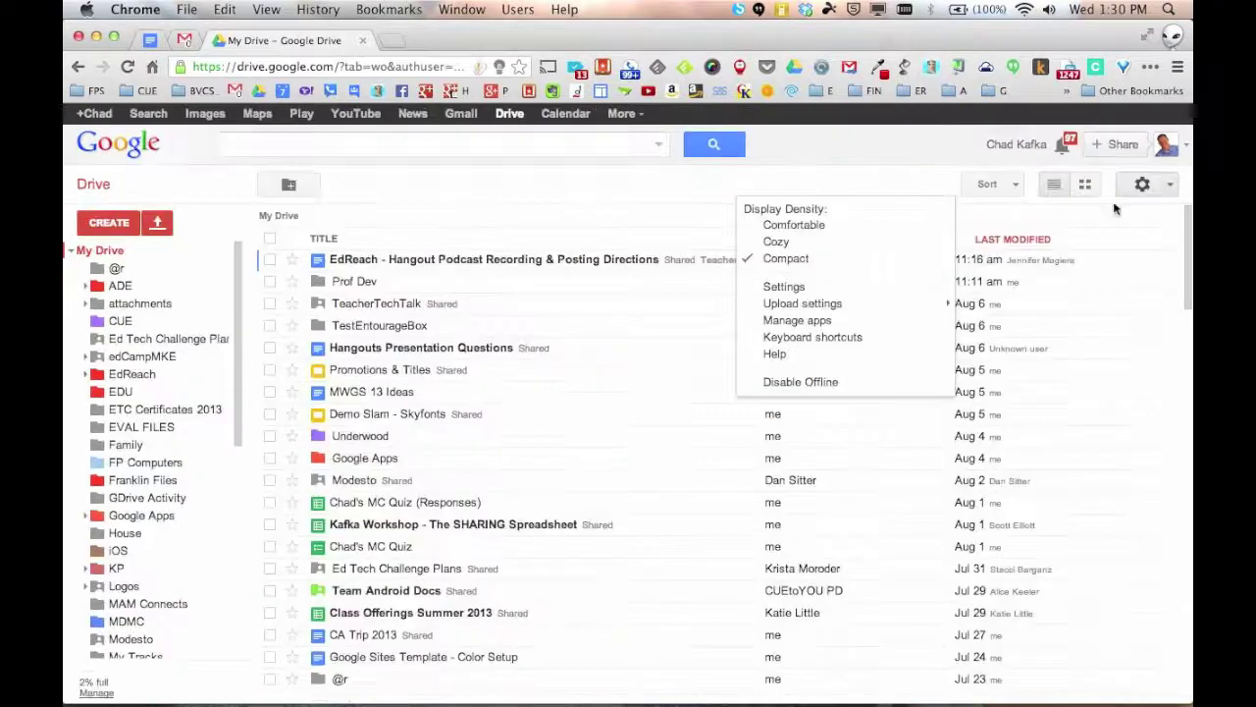
click(898, 176)
Try the Comfortable display density, then return the My Drive list to Compact
click(1144, 184)
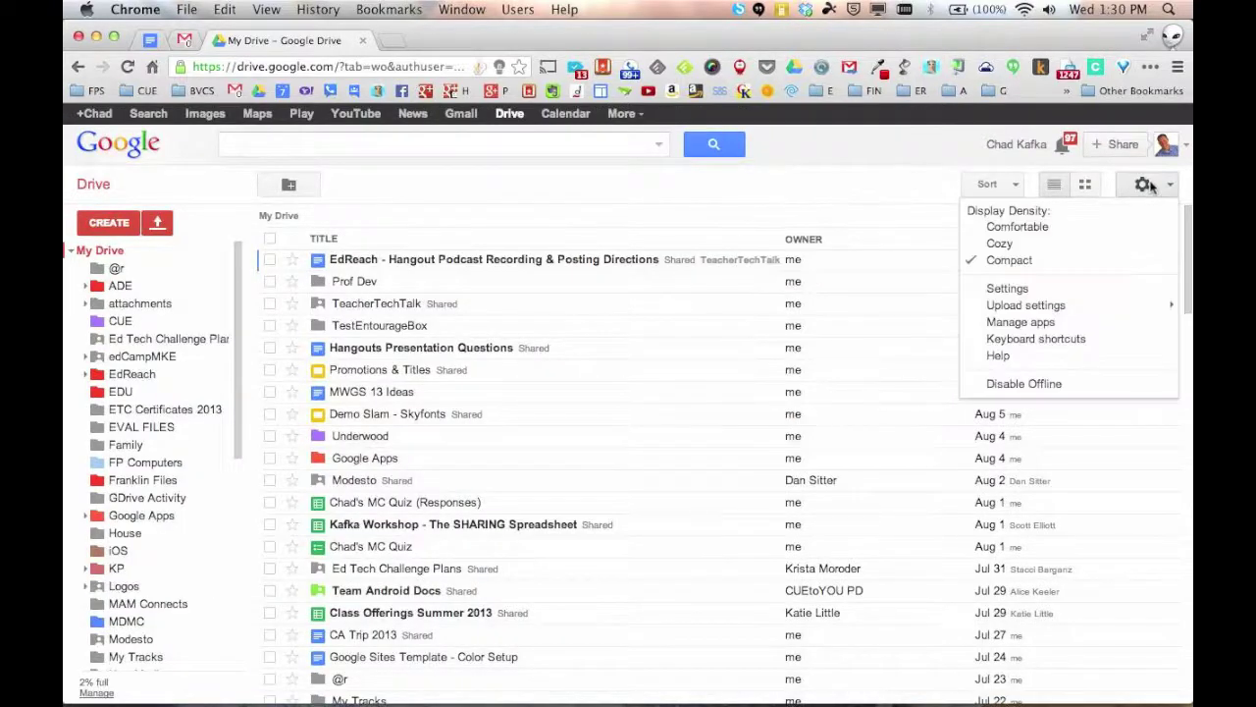
click(1046, 228)
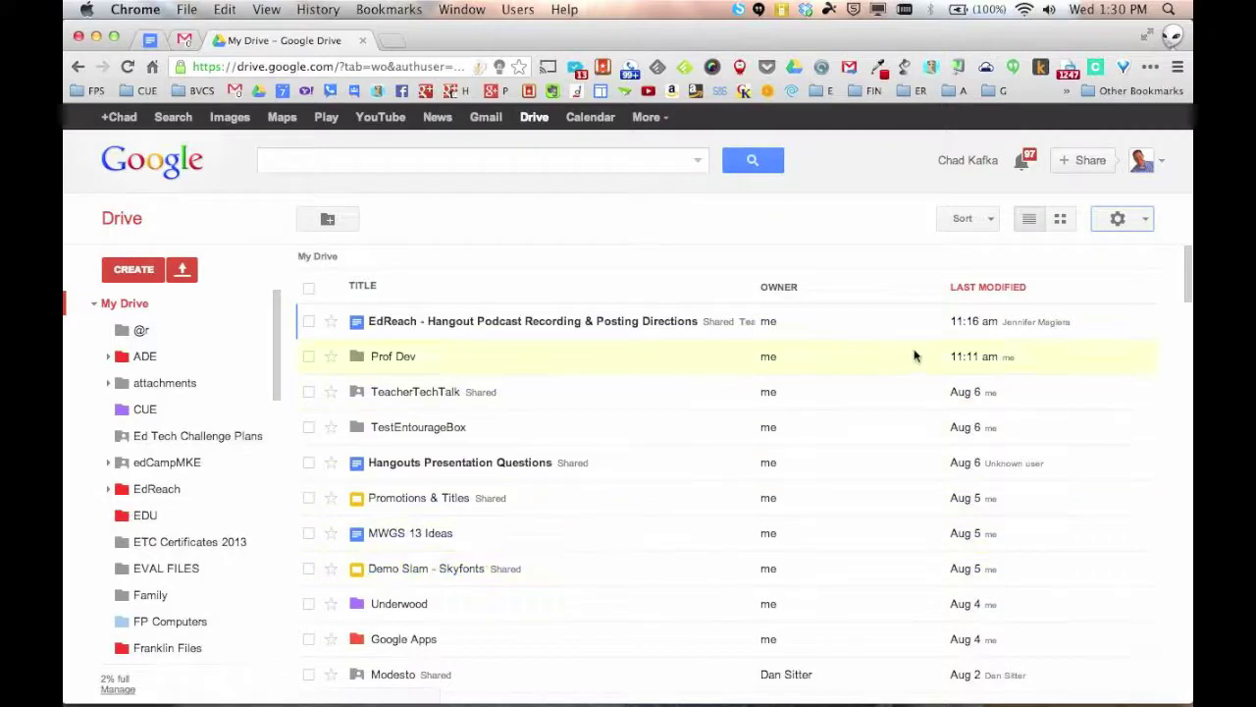
click(1139, 232)
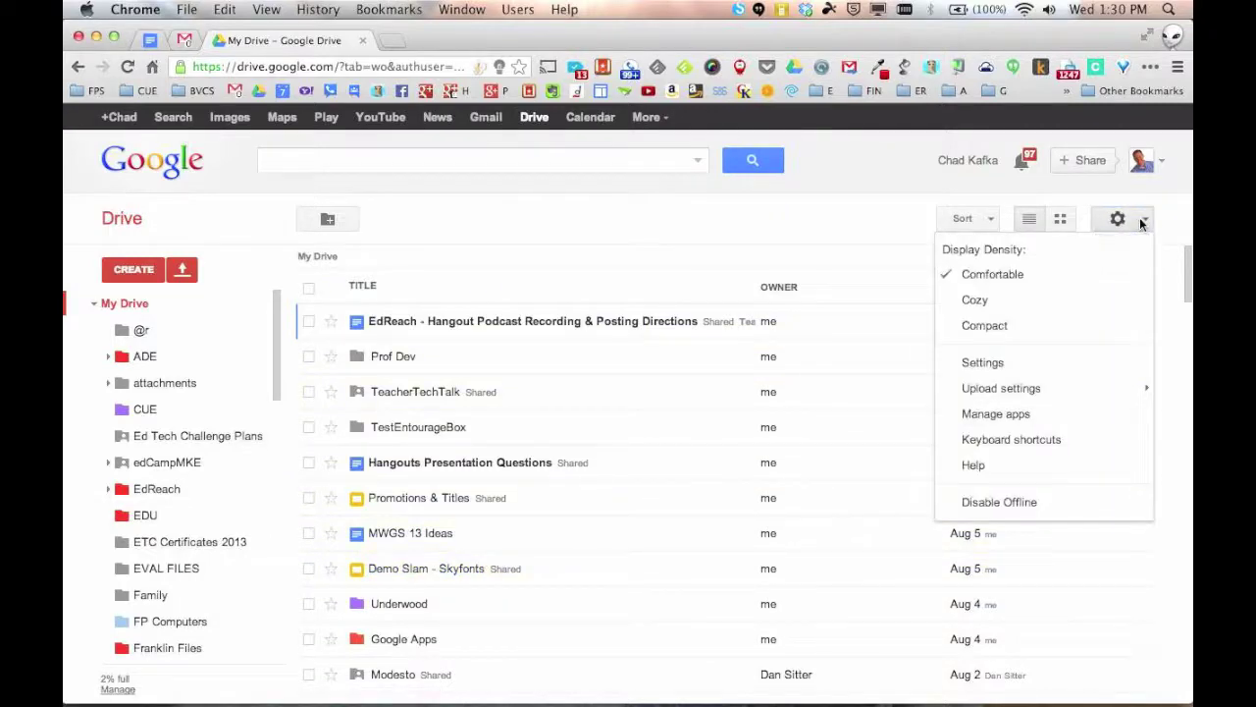
click(1006, 332)
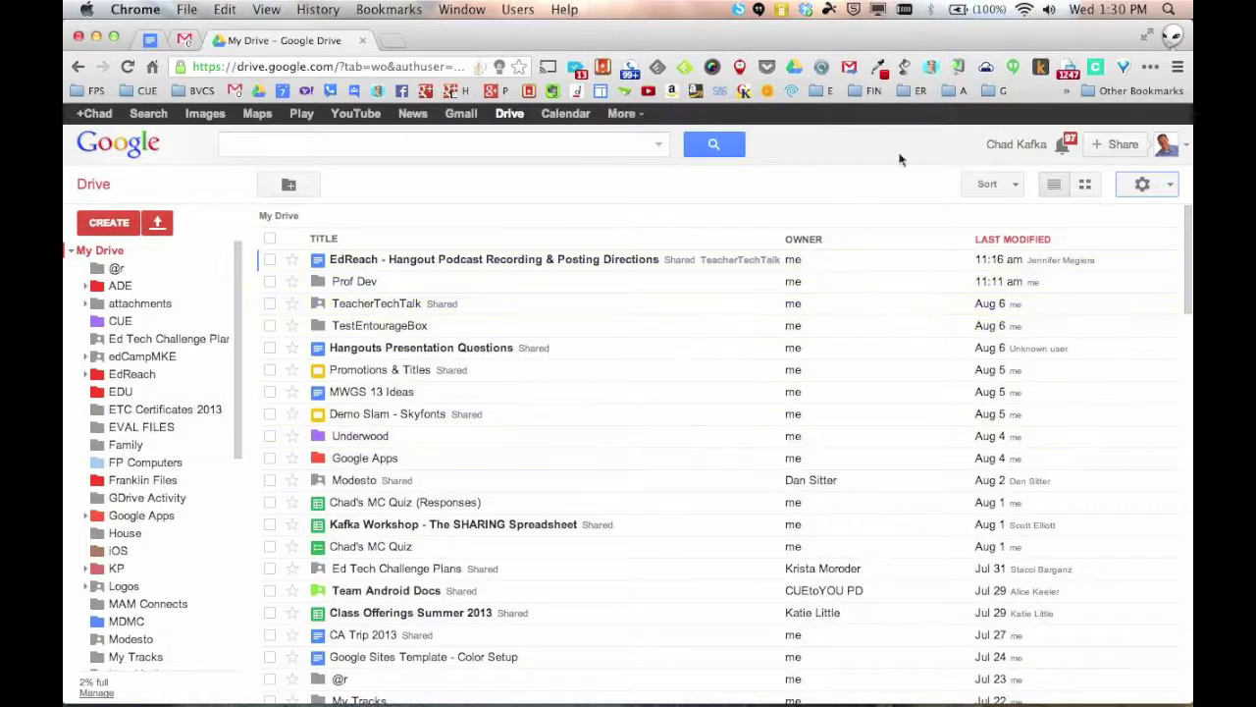